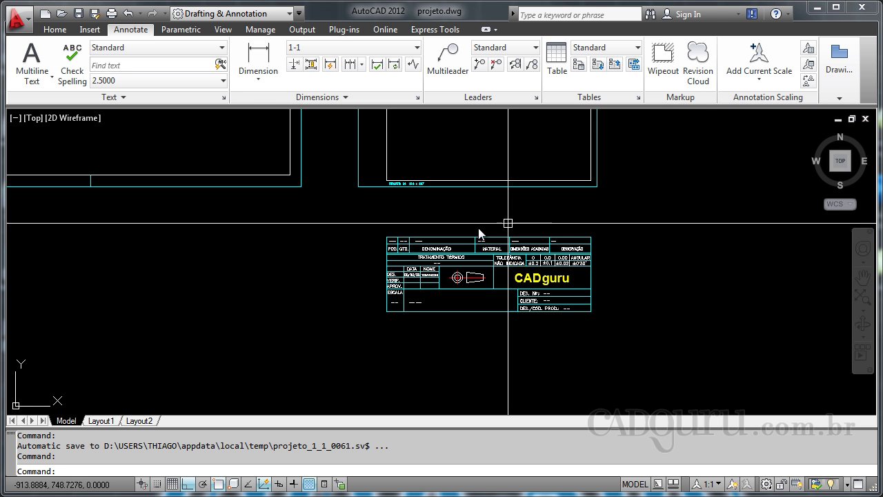
Pan and zoom the view to frame the title block's top-right corner.
{"action": "middle_click_drag", "start_coordinate": [475, 230], "coordinate": [471, 219]}
{"action": "scroll", "coordinate": [471, 218], "scroll_direction": "up", "scroll_amount": 3}
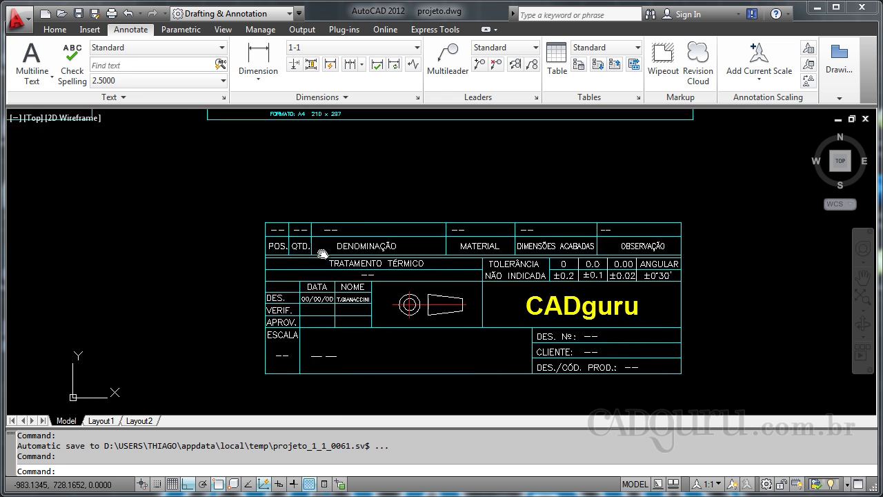
{"action": "middle_click_drag", "start_coordinate": [294, 251], "coordinate": [310, 270]}
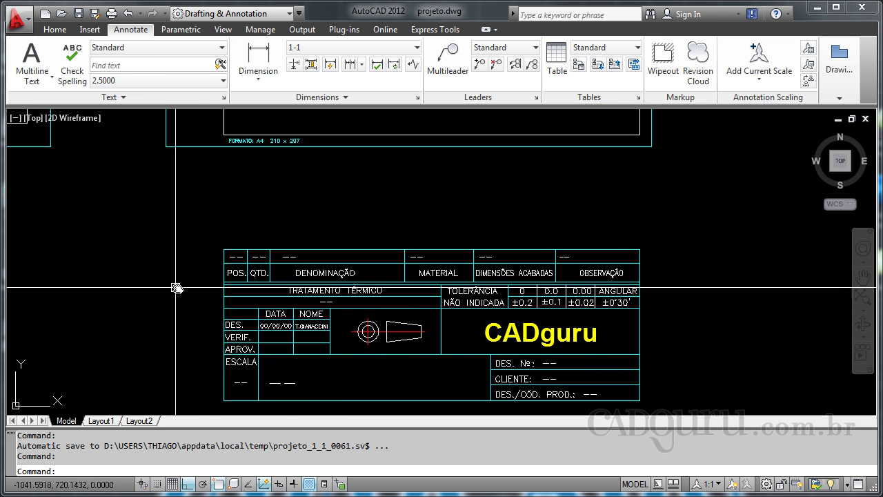
{"action": "scroll", "coordinate": [503, 211], "scroll_direction": "down", "scroll_amount": 2}
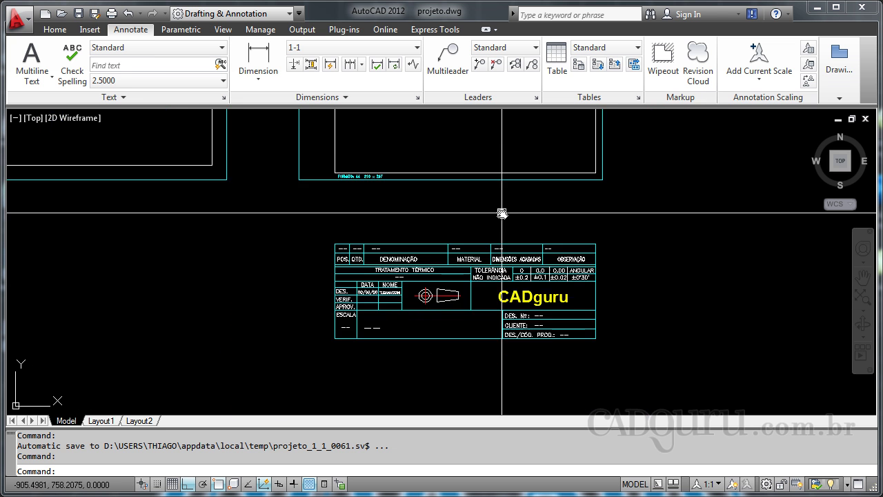
{"action": "scroll", "coordinate": [501, 245], "scroll_direction": "down", "scroll_amount": 1}
{"action": "left_click", "coordinate": [594, 275]}
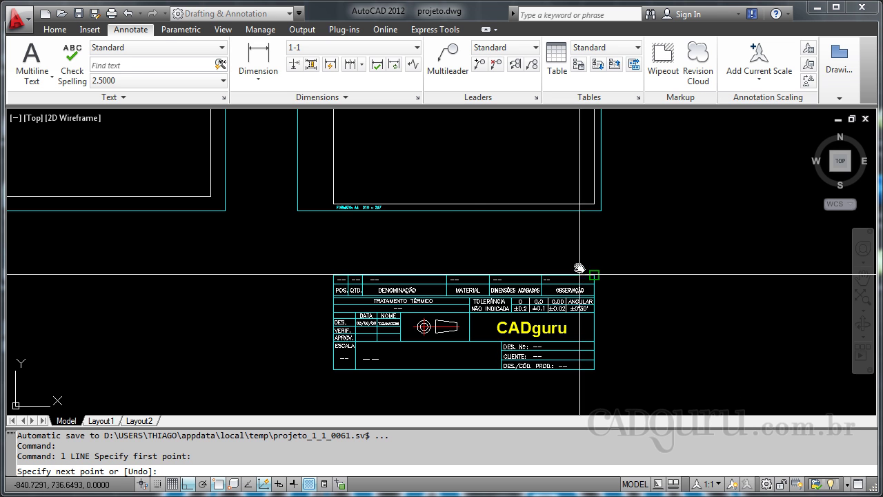
{"action": "left_click", "coordinate": [594, 211]}
{"action": "key", "text": "Escape"}
{"action": "key", "text": "Return"}
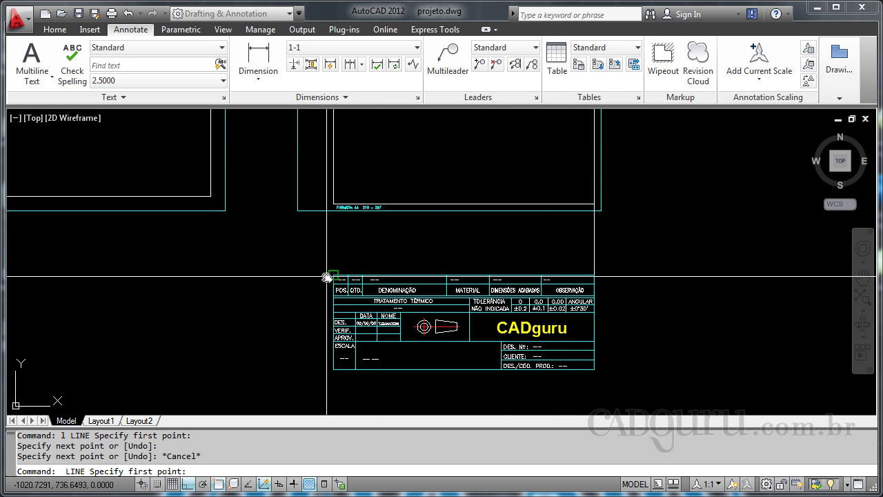
{"action": "left_click", "coordinate": [333, 275]}
{"action": "left_click", "coordinate": [334, 210]}
{"action": "key", "text": "Escape"}
{"action": "scroll", "coordinate": [357, 254], "scroll_direction": "up", "scroll_amount": 2}
{"action": "scroll", "coordinate": [446, 252], "scroll_direction": "down", "scroll_amount": 1}
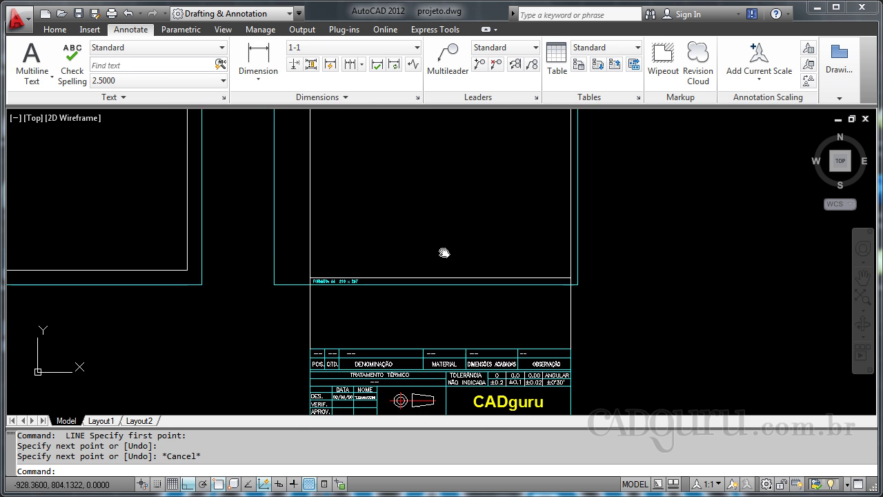
{"action": "scroll", "coordinate": [416, 250], "scroll_direction": "up", "scroll_amount": 1}
{"action": "scroll", "coordinate": [222, 225], "scroll_direction": "up", "scroll_amount": 1}
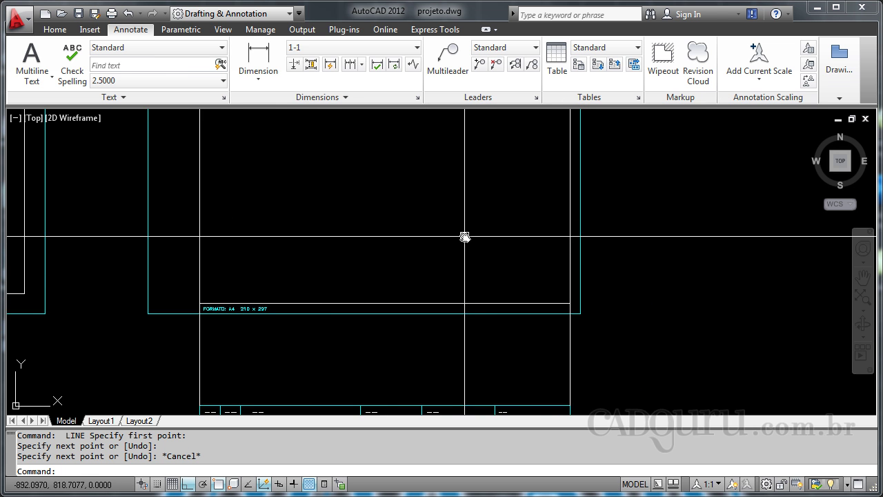
{"action": "scroll", "coordinate": [464, 237], "scroll_direction": "down", "scroll_amount": 2}
{"action": "middle_click_drag", "start_coordinate": [442, 269], "coordinate": [477, 215]}
{"action": "left_click", "coordinate": [596, 253]}
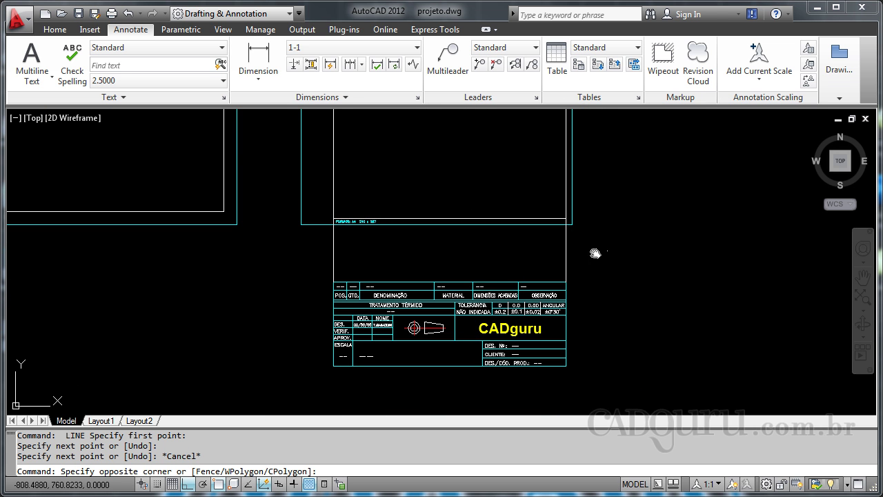
{"action": "left_click", "coordinate": [324, 246]}
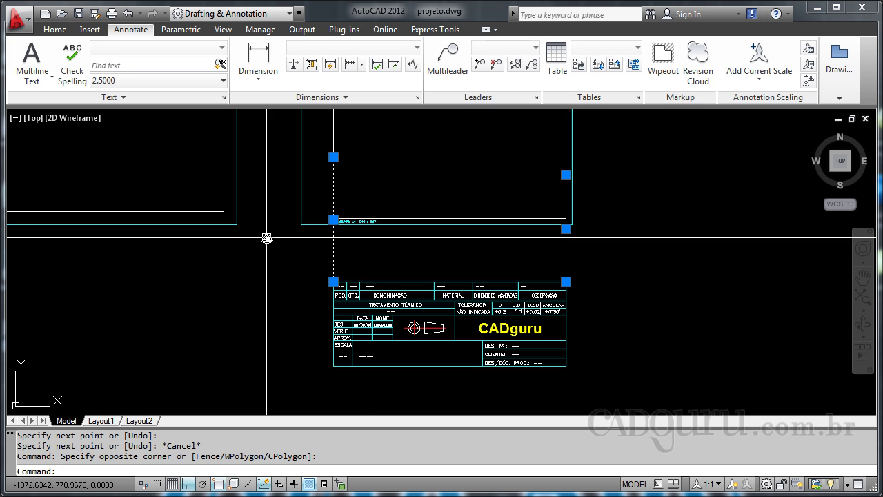
{"action": "type", "text": "e"}
{"action": "key", "text": "Return"}
{"action": "scroll", "coordinate": [300, 296], "scroll_direction": "up", "scroll_amount": 2}
{"action": "scroll", "coordinate": [402, 227], "scroll_direction": "up", "scroll_amount": 1}
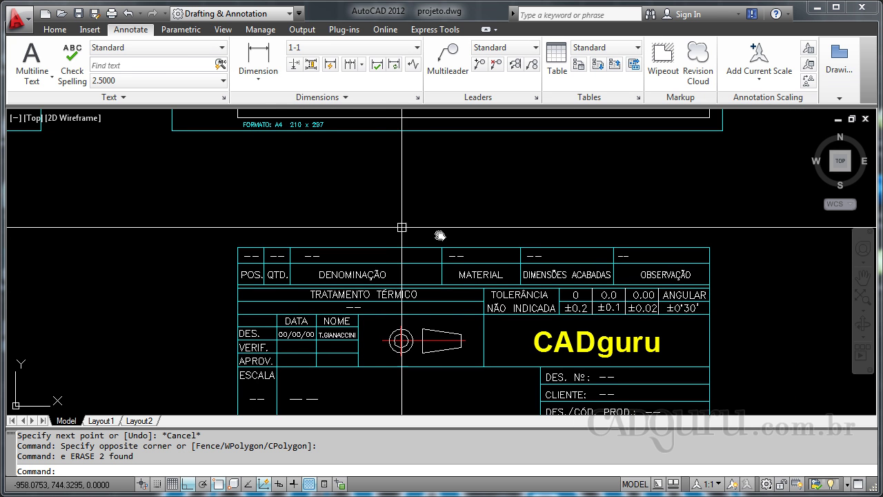
{"action": "mouse_move", "coordinate": [226, 260]}
{"action": "middle_mouse_down"}
{"action": "mouse_move", "coordinate": [229, 247]}
{"action": "mouse_move", "coordinate": [286, 276]}
{"action": "mouse_move", "coordinate": [483, 283]}
{"action": "middle_mouse_up"}
{"action": "scroll", "coordinate": [251, 259], "scroll_direction": "up", "scroll_amount": 5}
{"action": "scroll", "coordinate": [286, 200], "scroll_direction": "down", "scroll_amount": 6}
{"action": "scroll", "coordinate": [483, 283], "scroll_direction": "up", "scroll_amount": 3}
{"action": "scroll", "coordinate": [476, 269], "scroll_direction": "up", "scroll_amount": 3}
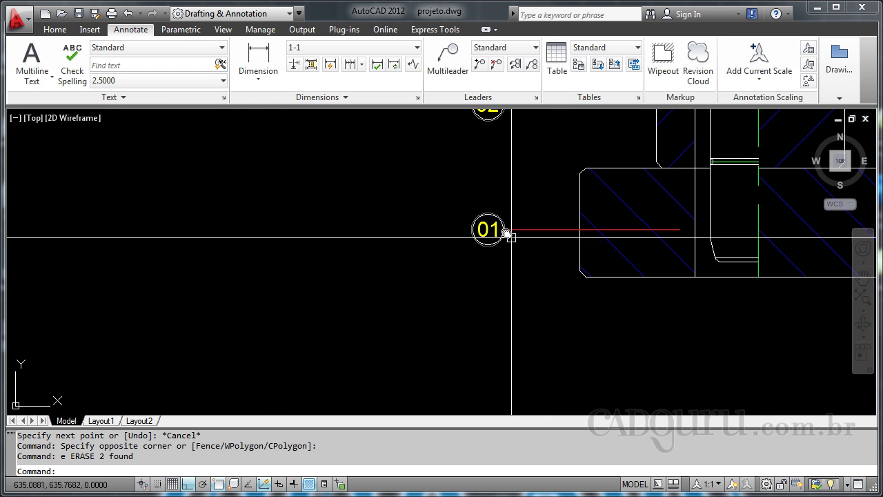
{"action": "middle_click_drag", "start_coordinate": [509, 235], "coordinate": [451, 330]}
{"action": "scroll", "coordinate": [164, 286], "scroll_direction": "down", "scroll_amount": 5}
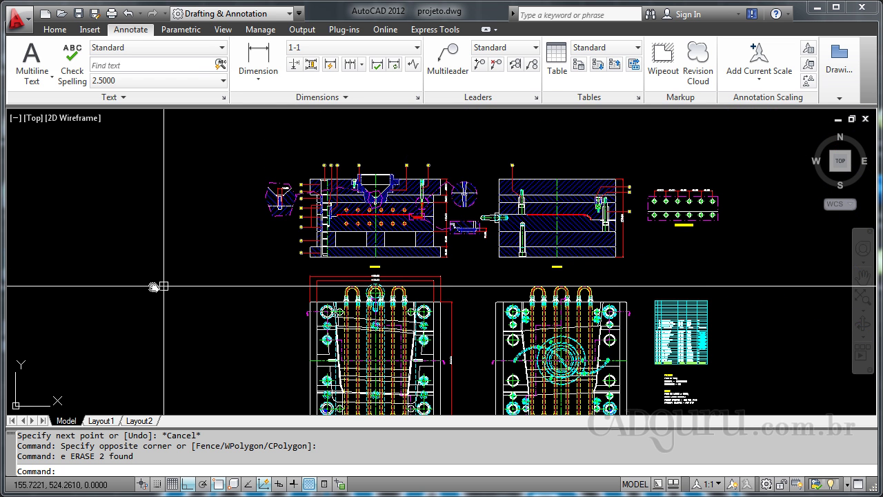
{"action": "middle_click_drag", "start_coordinate": [305, 286], "coordinate": [532, 256]}
{"action": "scroll", "coordinate": [529, 148], "scroll_direction": "up", "scroll_amount": 3}
{"action": "scroll", "coordinate": [410, 151], "scroll_direction": "up", "scroll_amount": 2}
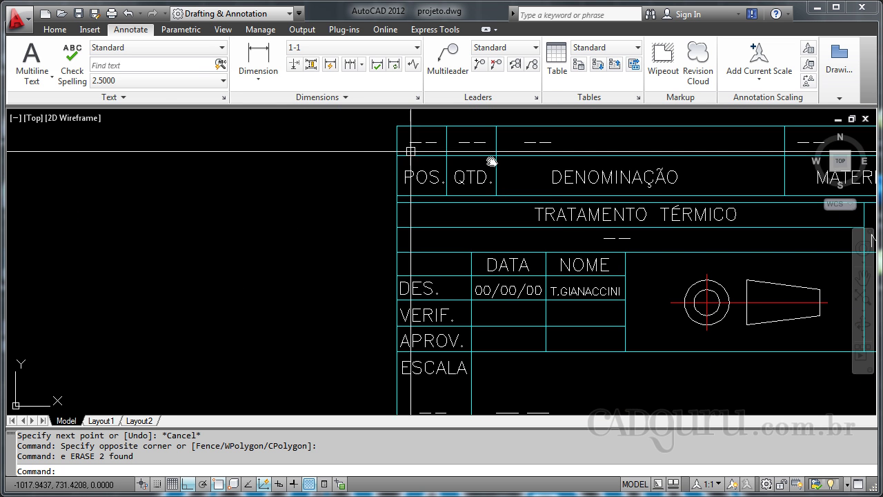
{"action": "middle_click_drag", "start_coordinate": [411, 151], "coordinate": [244, 253]}
{"action": "scroll", "coordinate": [187, 199], "scroll_direction": "up", "scroll_amount": 2}
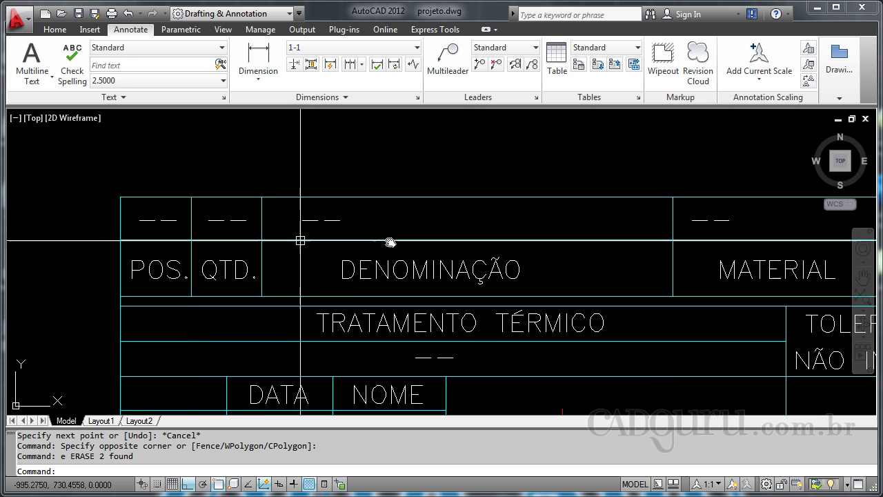
{"action": "middle_click_drag", "start_coordinate": [391, 242], "coordinate": [276, 248]}
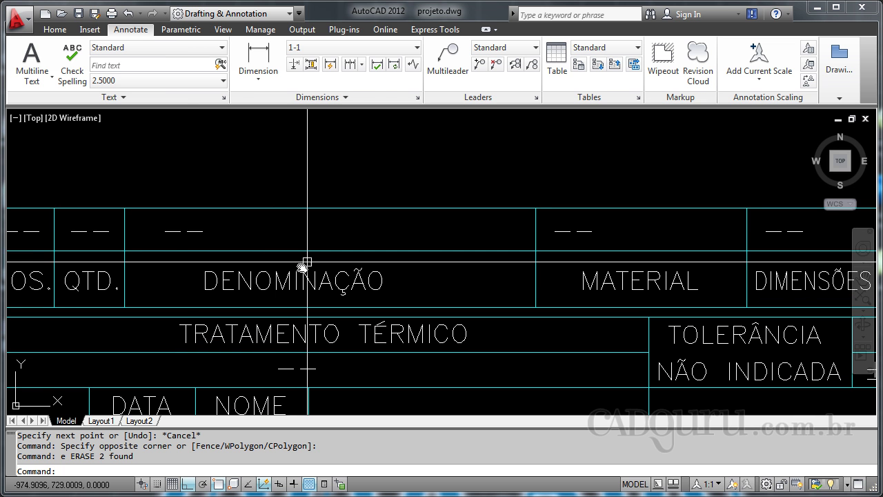
{"action": "middle_click_drag", "start_coordinate": [593, 254], "coordinate": [351, 279]}
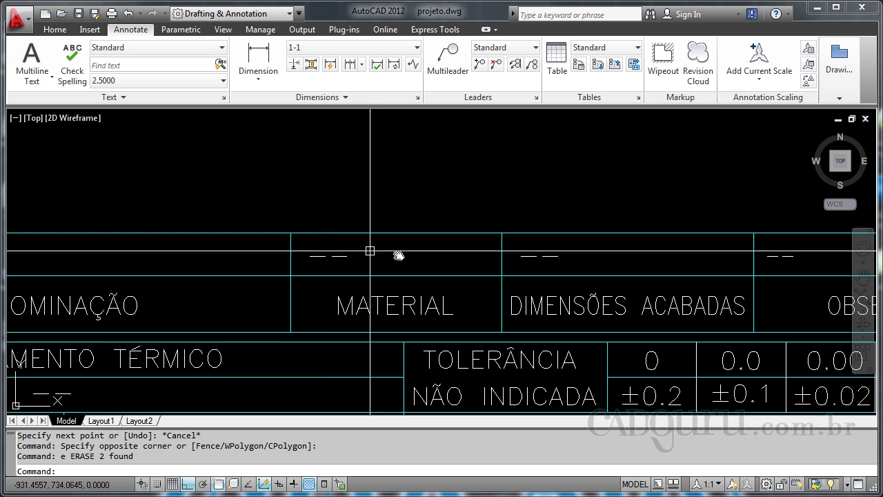
{"action": "middle_click_drag", "start_coordinate": [591, 253], "coordinate": [394, 253]}
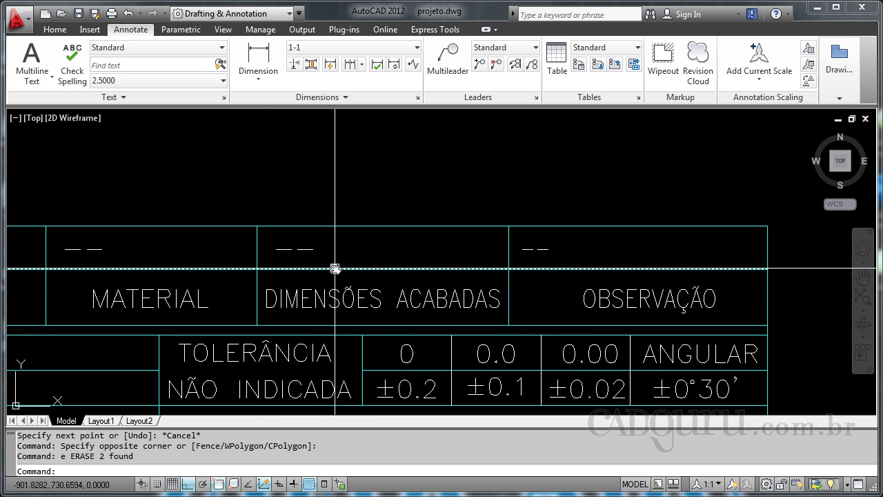
{"action": "middle_click_drag", "start_coordinate": [615, 264], "coordinate": [458, 256]}
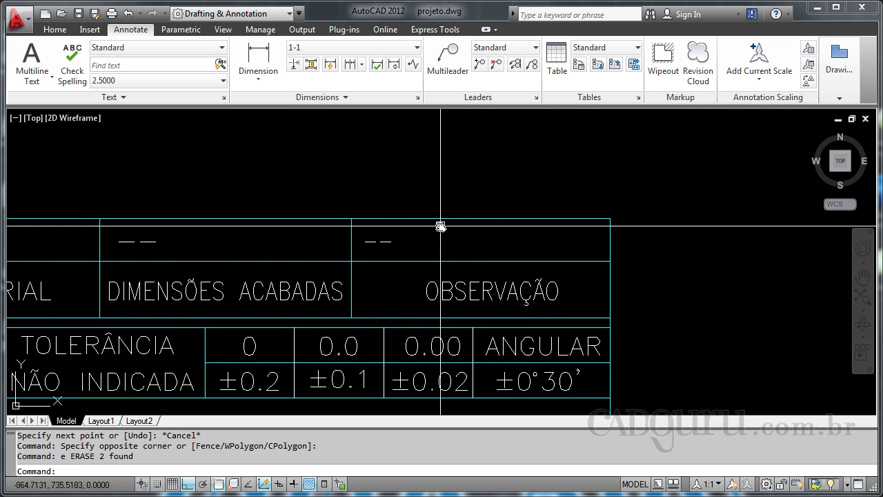
{"action": "scroll", "coordinate": [406, 232], "scroll_direction": "down", "scroll_amount": 2}
{"action": "middle_click_drag", "start_coordinate": [338, 252], "coordinate": [625, 256]}
{"action": "scroll", "coordinate": [251, 306], "scroll_direction": "up", "scroll_amount": 2}
{"action": "scroll", "coordinate": [252, 307], "scroll_direction": "up", "scroll_amount": 1}
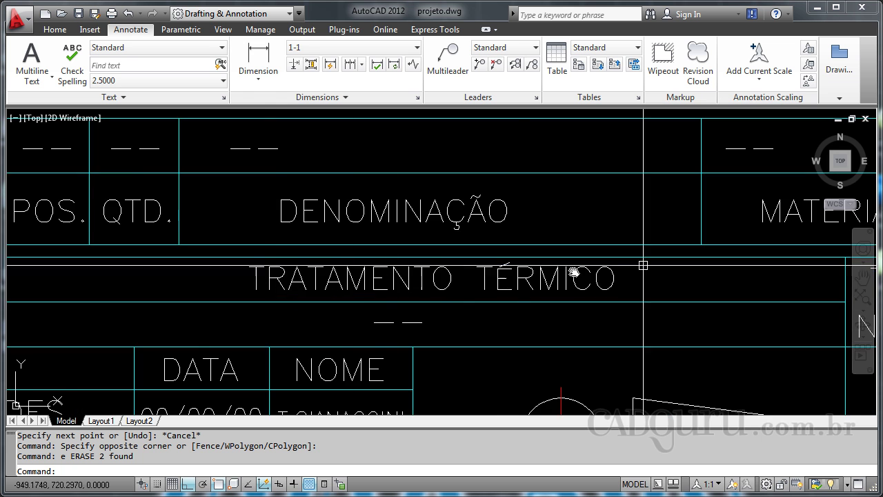
{"action": "scroll", "coordinate": [447, 297], "scroll_direction": "up", "scroll_amount": 2}
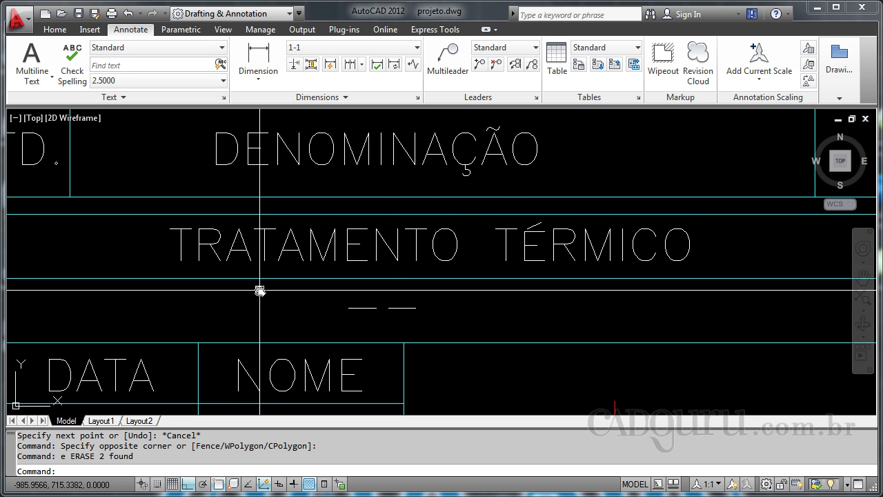
{"action": "scroll", "coordinate": [488, 251], "scroll_direction": "down", "scroll_amount": 1}
{"action": "middle_click_drag", "start_coordinate": [577, 250], "coordinate": [213, 251]}
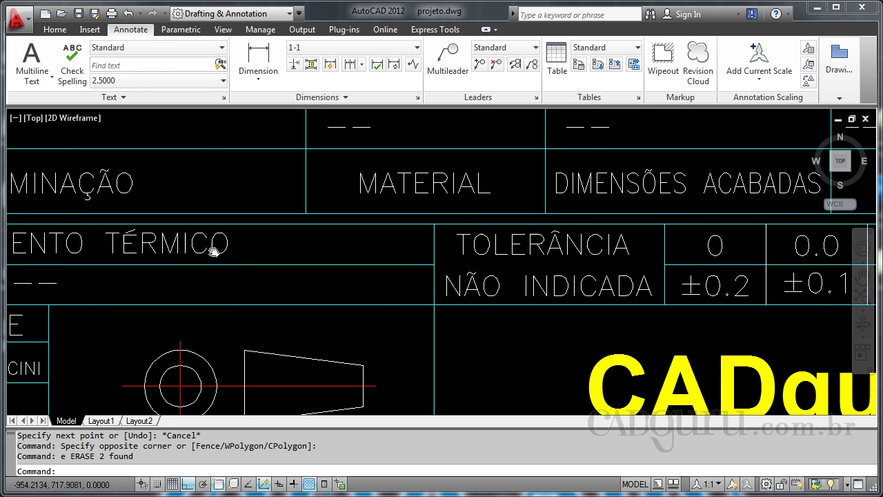
{"action": "middle_click_drag", "start_coordinate": [300, 272], "coordinate": [203, 280]}
{"action": "middle_click_drag", "start_coordinate": [397, 278], "coordinate": [169, 278]}
{"action": "middle_click_drag", "start_coordinate": [341, 285], "coordinate": [318, 290]}
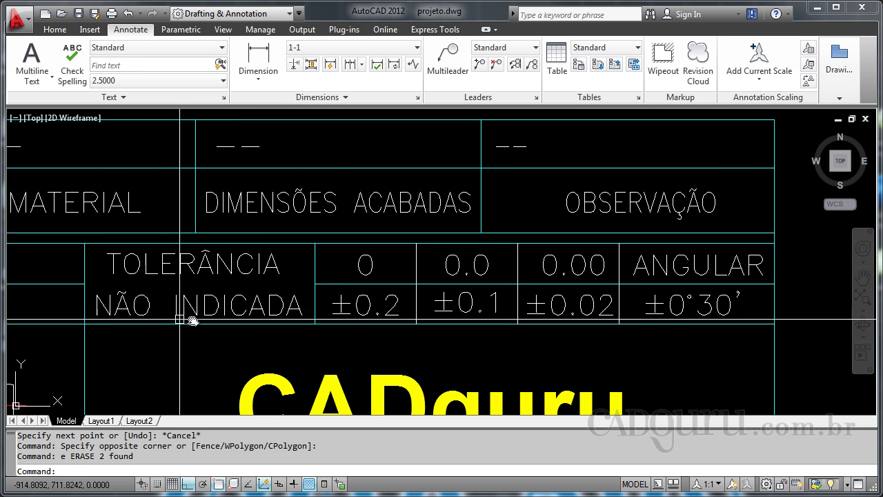
{"action": "scroll", "coordinate": [374, 258], "scroll_direction": "down", "scroll_amount": 2}
{"action": "scroll", "coordinate": [629, 252], "scroll_direction": "down", "scroll_amount": 3}
{"action": "scroll", "coordinate": [355, 271], "scroll_direction": "up", "scroll_amount": 3}
{"action": "scroll", "coordinate": [373, 279], "scroll_direction": "up", "scroll_amount": 2}
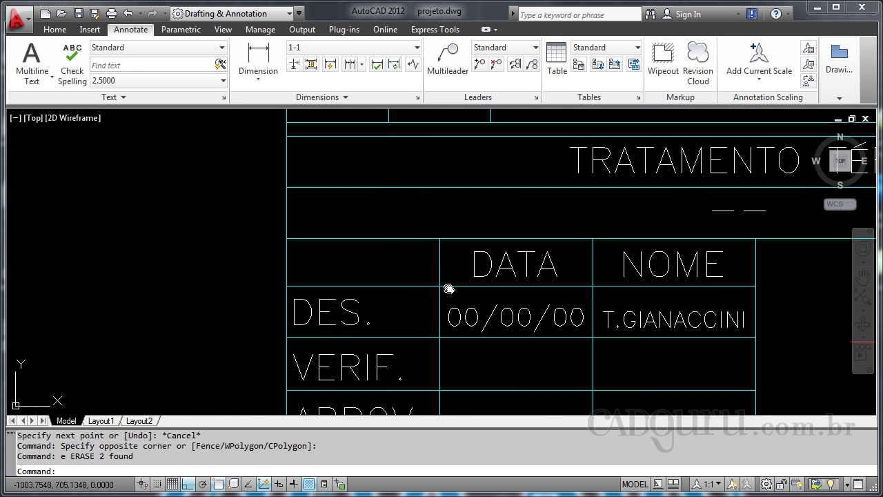
{"action": "middle_click_drag", "start_coordinate": [449, 290], "coordinate": [254, 231]}
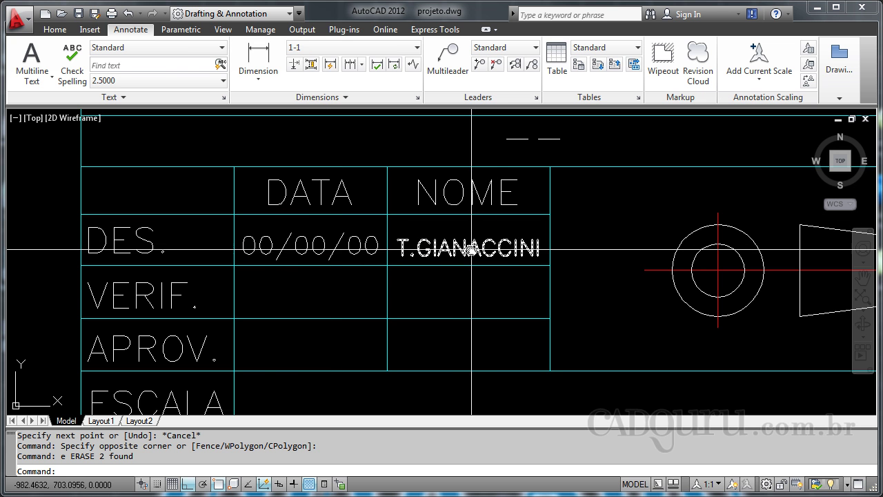
{"action": "left_click", "coordinate": [102, 304]}
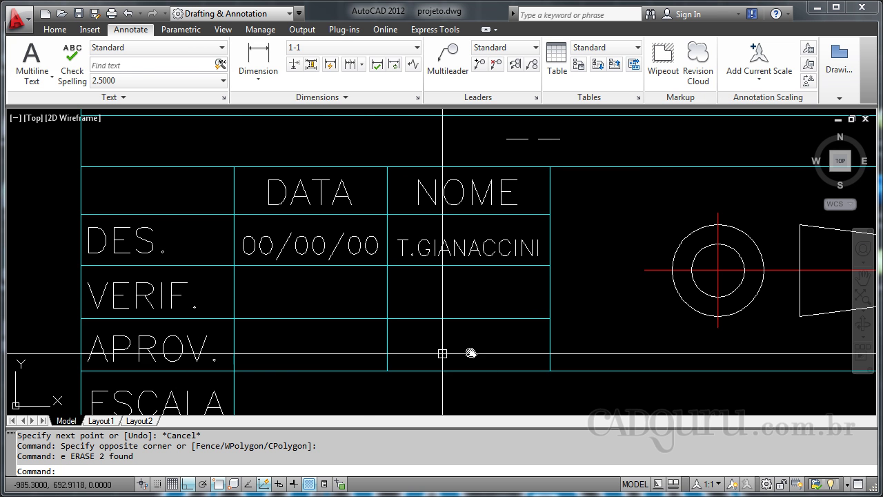
{"action": "scroll", "coordinate": [476, 297], "scroll_direction": "down", "scroll_amount": 2}
{"action": "middle_click_drag", "start_coordinate": [432, 349], "coordinate": [432, 301]}
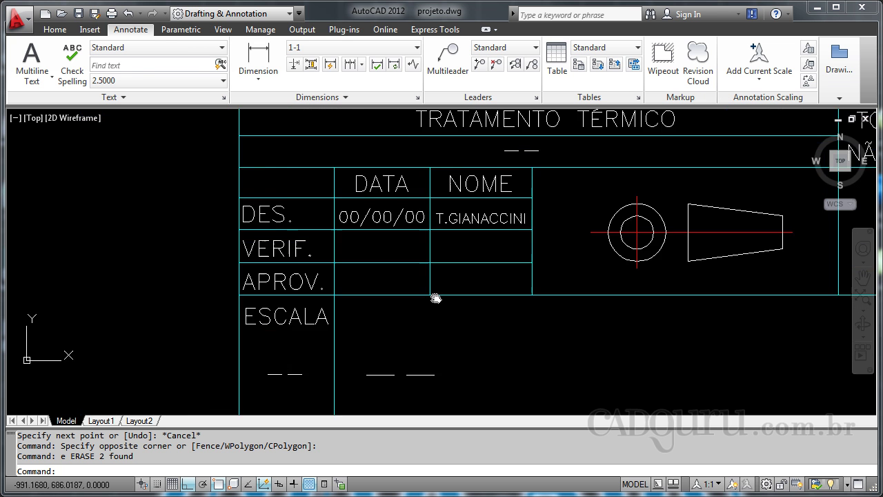
{"action": "scroll", "coordinate": [335, 312], "scroll_direction": "up", "scroll_amount": 3}
{"action": "middle_click_drag", "start_coordinate": [334, 312], "coordinate": [367, 267]}
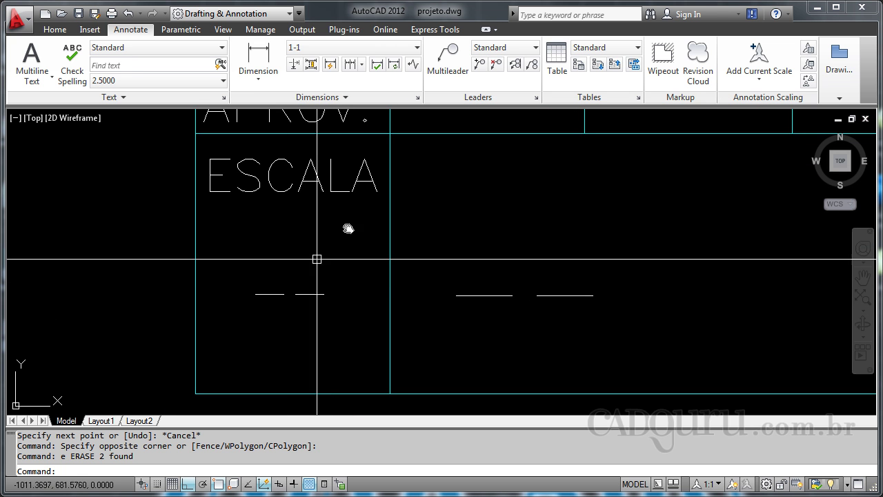
{"action": "scroll", "coordinate": [518, 207], "scroll_direction": "down", "scroll_amount": 2}
{"action": "middle_click_drag", "start_coordinate": [572, 230], "coordinate": [232, 270]}
{"action": "scroll", "coordinate": [238, 254], "scroll_direction": "down", "scroll_amount": 2}
{"action": "scroll", "coordinate": [259, 249], "scroll_direction": "up", "scroll_amount": 2}
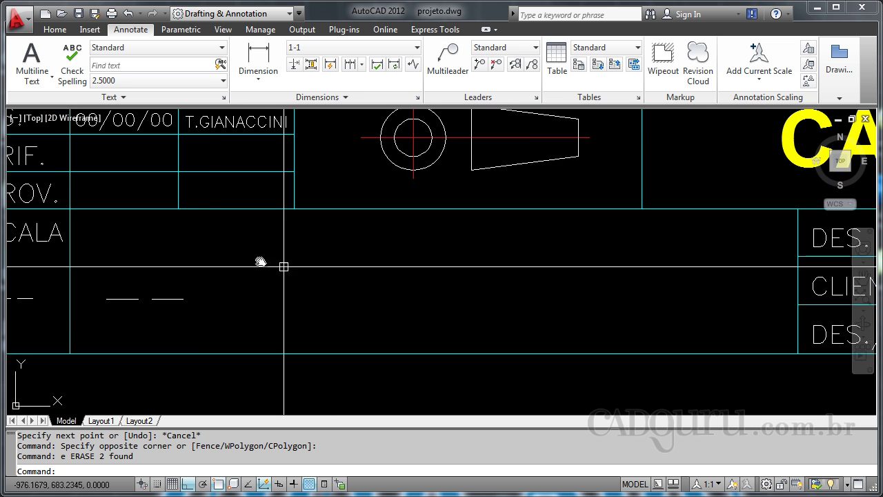
{"action": "middle_click_drag", "start_coordinate": [402, 253], "coordinate": [306, 371]}
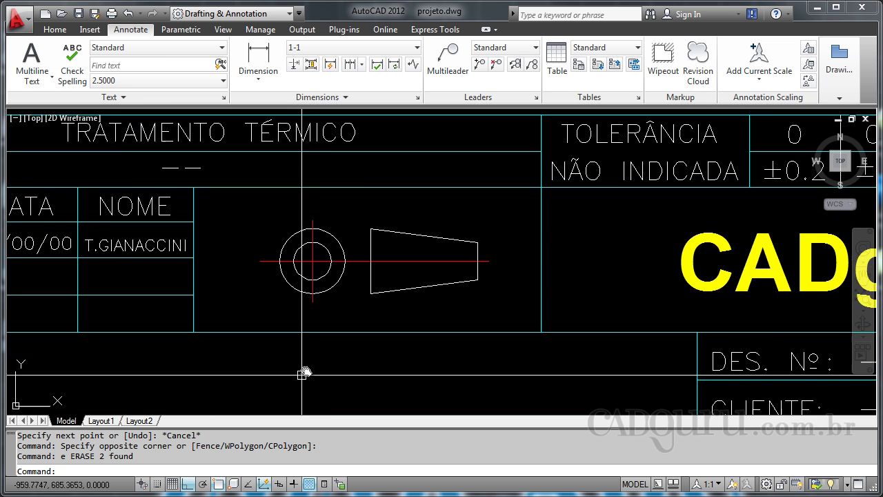
{"action": "scroll", "coordinate": [371, 265], "scroll_direction": "up", "scroll_amount": 2}
{"action": "middle_click_drag", "start_coordinate": [370, 264], "coordinate": [340, 290]}
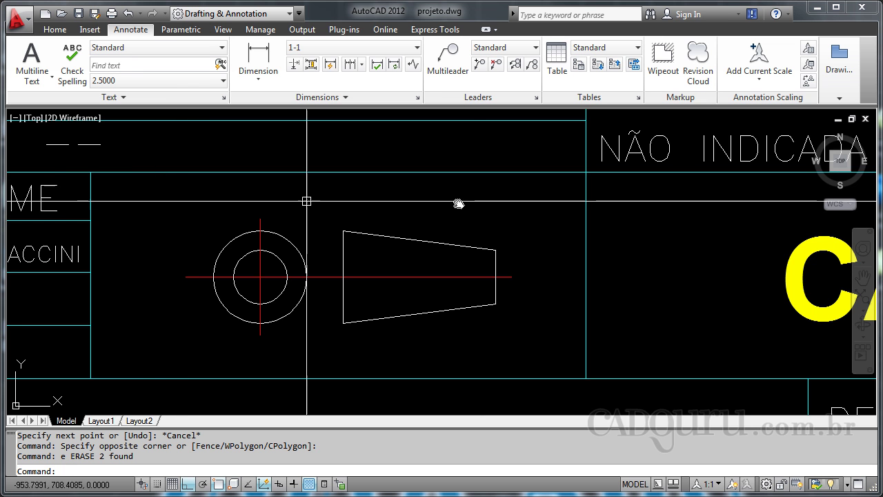
{"action": "scroll", "coordinate": [282, 174], "scroll_direction": "down", "scroll_amount": 1}
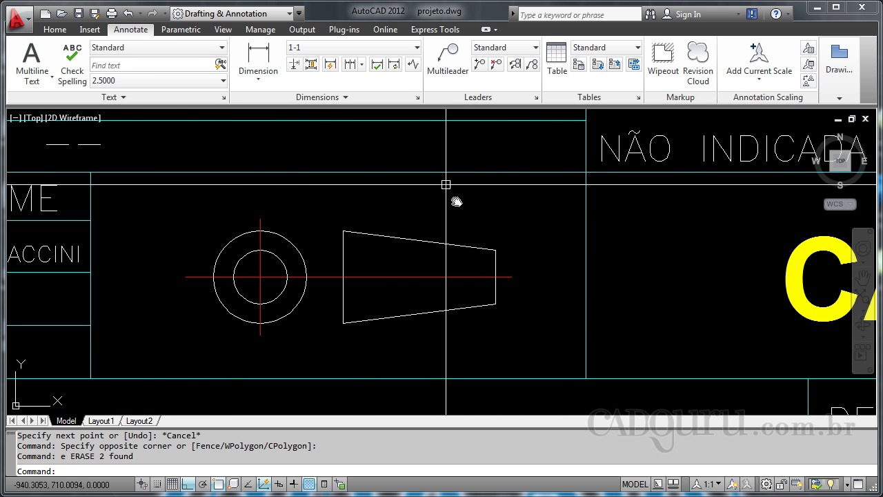
{"action": "scroll", "coordinate": [449, 182], "scroll_direction": "down", "scroll_amount": 3}
{"action": "scroll", "coordinate": [276, 254], "scroll_direction": "up", "scroll_amount": 4}
{"action": "middle_click_drag", "start_coordinate": [405, 269], "coordinate": [446, 175]}
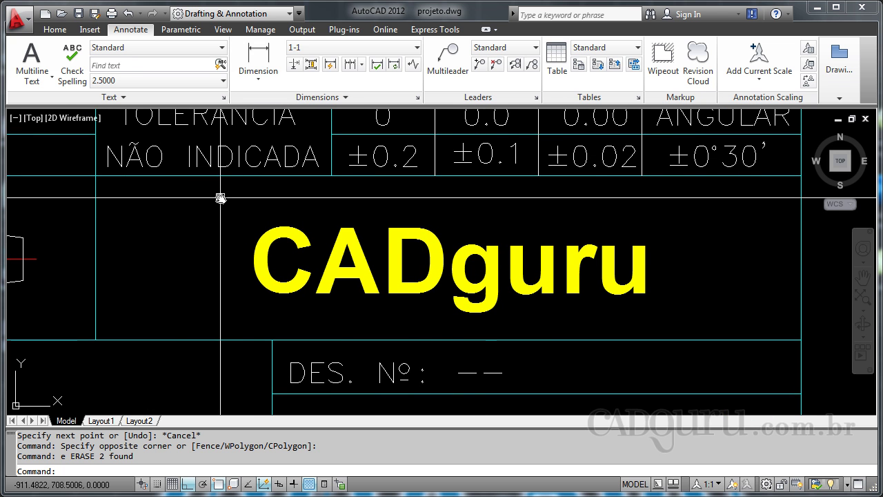
{"action": "scroll", "coordinate": [331, 207], "scroll_direction": "down", "scroll_amount": 4}
{"action": "scroll", "coordinate": [349, 279], "scroll_direction": "up", "scroll_amount": 3}
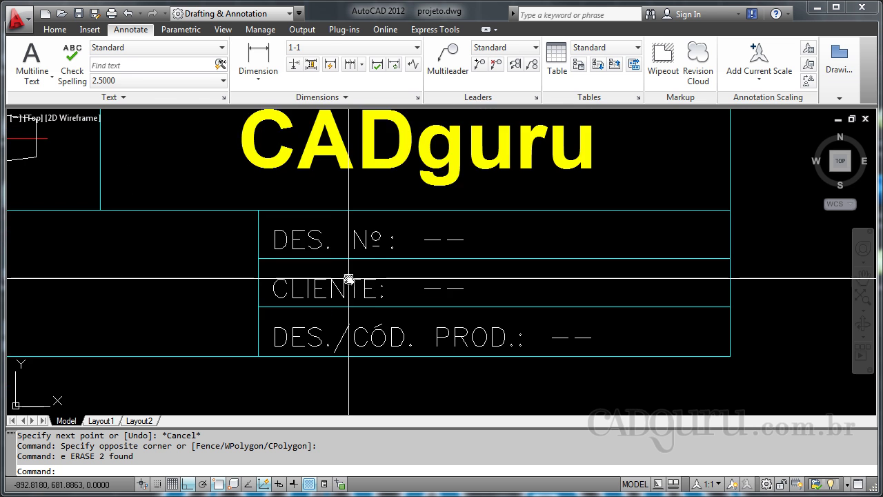
{"action": "scroll", "coordinate": [377, 265], "scroll_direction": "up", "scroll_amount": 2}
{"action": "mouse_move", "coordinate": [379, 262]}
{"action": "middle_mouse_down"}
{"action": "mouse_move", "coordinate": [360, 257]}
{"action": "mouse_move", "coordinate": [405, 292]}
{"action": "middle_mouse_up"}
{"action": "scroll", "coordinate": [404, 292], "scroll_direction": "up", "scroll_amount": 2}
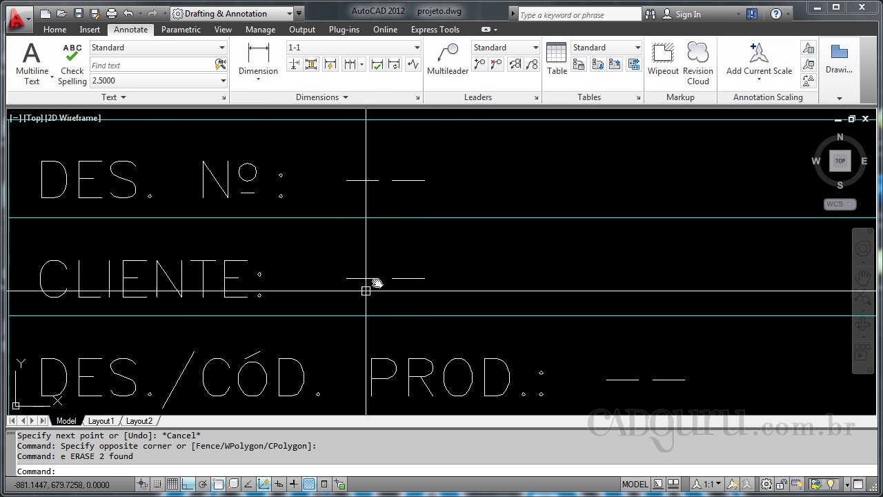
{"action": "scroll", "coordinate": [365, 291], "scroll_direction": "down", "scroll_amount": 2}
{"action": "scroll", "coordinate": [414, 293], "scroll_direction": "up", "scroll_amount": 1}
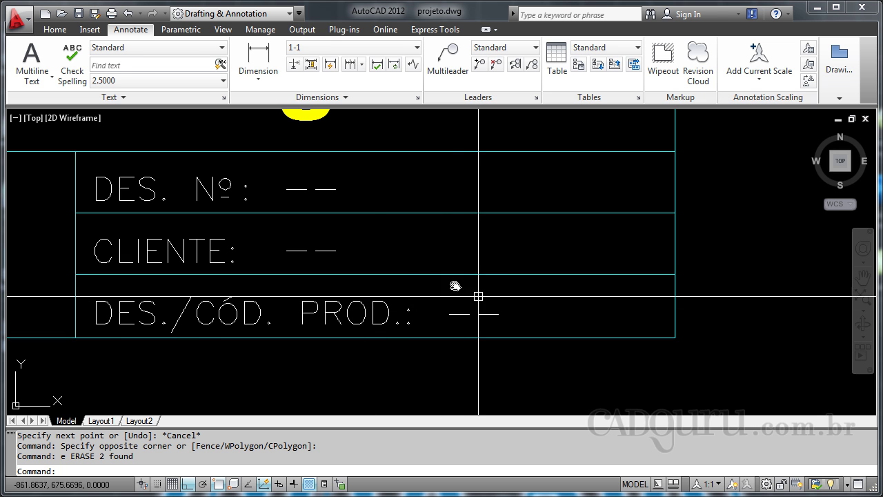
{"action": "scroll", "coordinate": [488, 291], "scroll_direction": "down", "scroll_amount": 3}
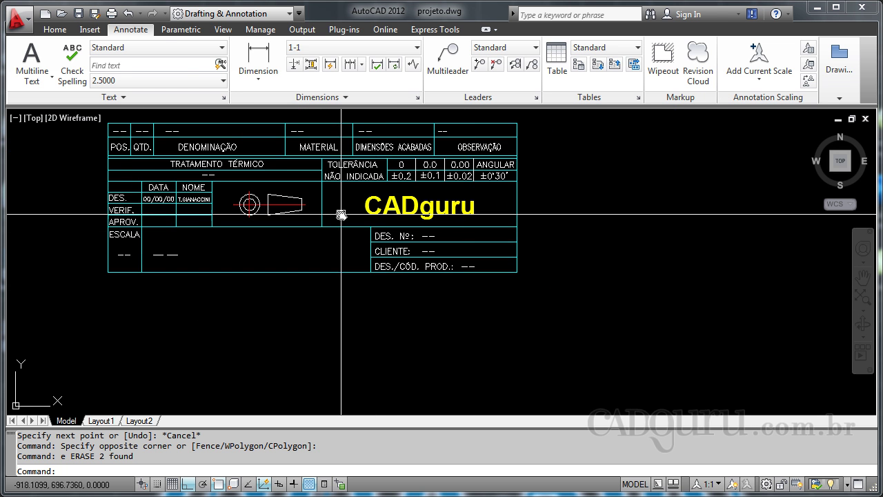
{"action": "middle_click_drag", "start_coordinate": [347, 231], "coordinate": [371, 269]}
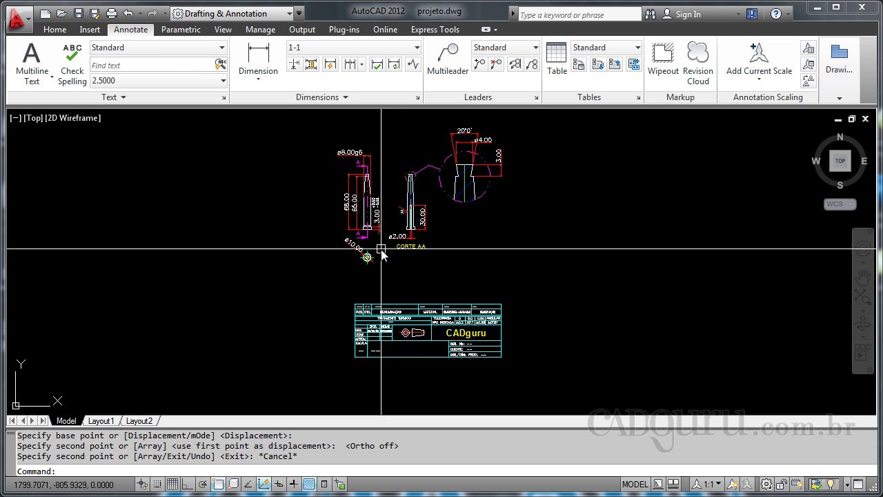
{"action": "scroll", "coordinate": [381, 257], "scroll_direction": "up", "scroll_amount": 2}
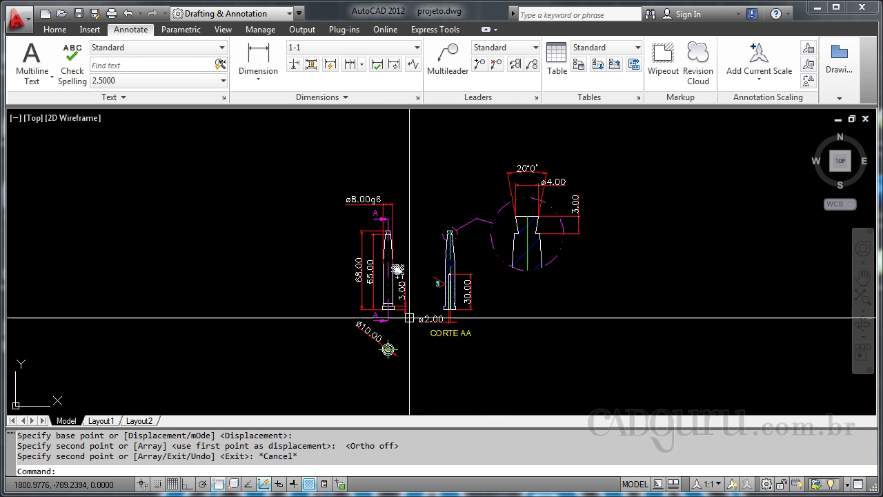
{"action": "middle_click_drag", "start_coordinate": [312, 214], "coordinate": [275, 212]}
{"action": "scroll", "coordinate": [381, 222], "scroll_direction": "down", "scroll_amount": 3}
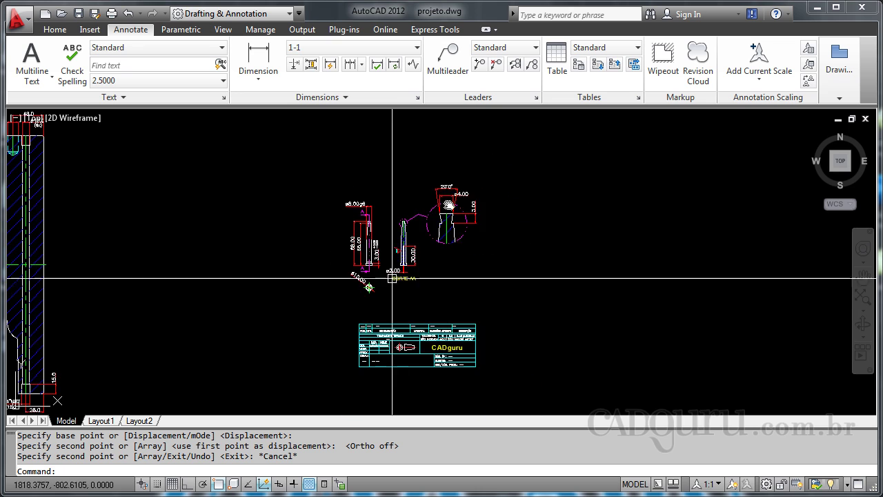
{"action": "scroll", "coordinate": [391, 349], "scroll_direction": "up", "scroll_amount": 2}
{"action": "scroll", "coordinate": [381, 345], "scroll_direction": "up", "scroll_amount": 3}
{"action": "scroll", "coordinate": [218, 135], "scroll_direction": "down", "scroll_amount": 5}
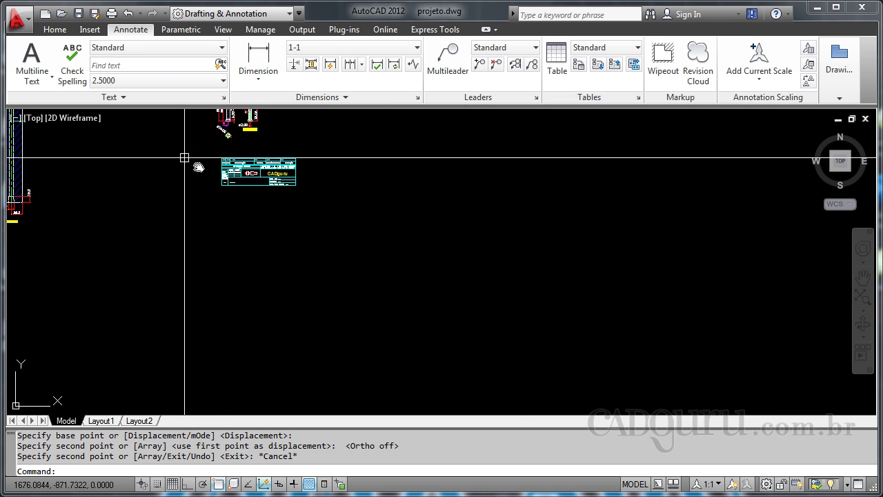
{"action": "scroll", "coordinate": [198, 166], "scroll_direction": "up", "scroll_amount": 4}
{"action": "scroll", "coordinate": [170, 127], "scroll_direction": "up", "scroll_amount": 2}
{"action": "middle_click_drag", "start_coordinate": [270, 319], "coordinate": [364, 492]}
{"action": "scroll", "coordinate": [374, 368], "scroll_direction": "up", "scroll_amount": 4}
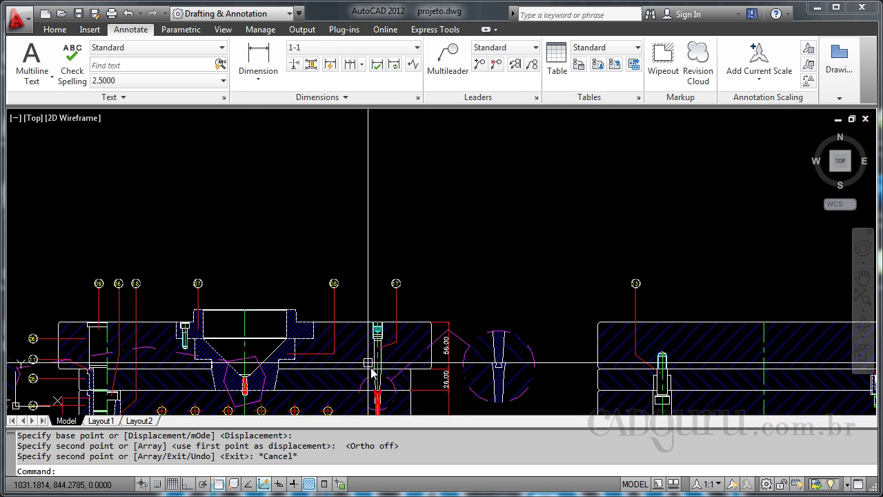
{"action": "scroll", "coordinate": [465, 233], "scroll_direction": "up", "scroll_amount": 2}
{"action": "scroll", "coordinate": [484, 301], "scroll_direction": "down", "scroll_amount": 5}
{"action": "scroll", "coordinate": [484, 300], "scroll_direction": "down", "scroll_amount": 2}
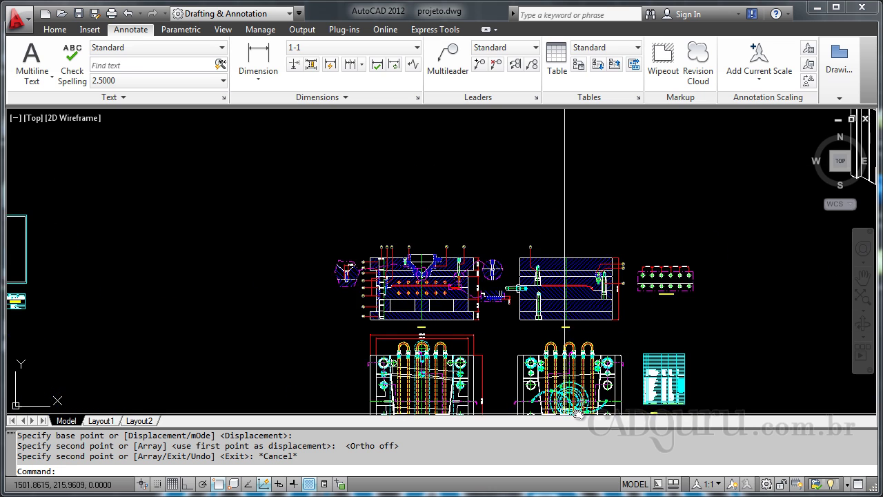
{"action": "scroll", "coordinate": [483, 358], "scroll_direction": "up", "scroll_amount": 2}
{"action": "scroll", "coordinate": [510, 324], "scroll_direction": "up", "scroll_amount": 2}
{"action": "scroll", "coordinate": [519, 300], "scroll_direction": "up", "scroll_amount": 3}
{"action": "scroll", "coordinate": [431, 255], "scroll_direction": "up", "scroll_amount": 3}
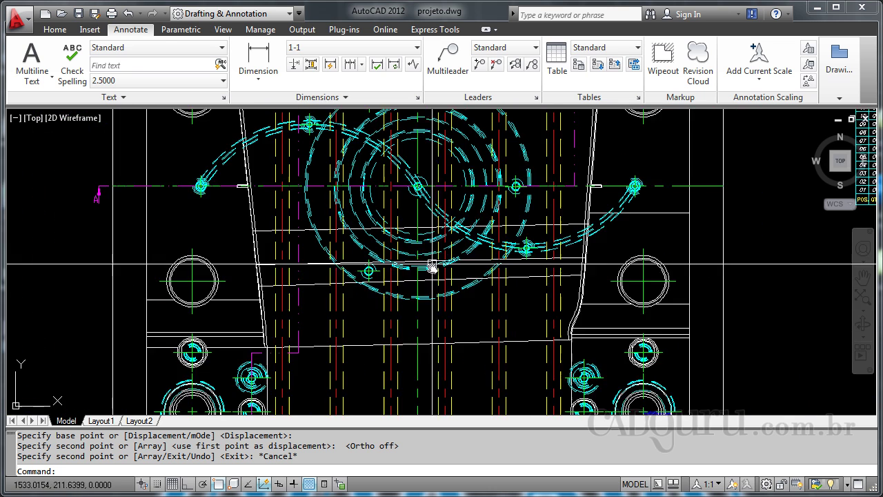
{"action": "middle_click_drag", "start_coordinate": [430, 262], "coordinate": [401, 300]}
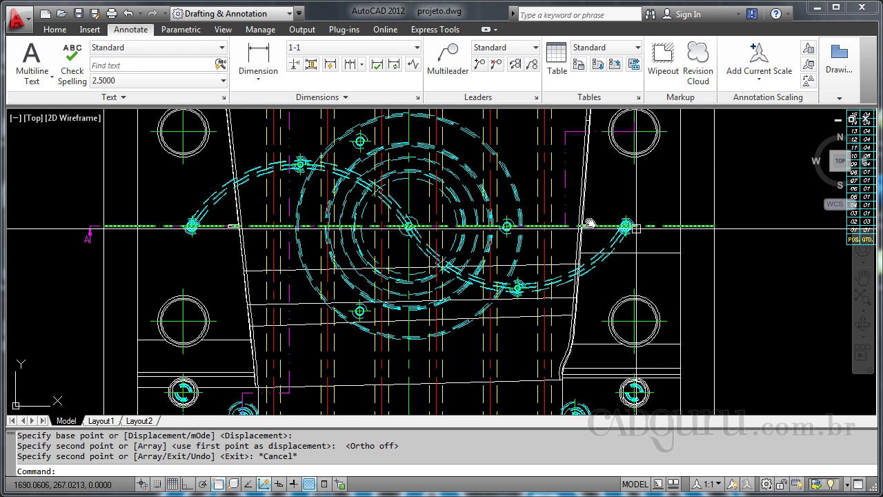
{"action": "scroll", "coordinate": [330, 210], "scroll_direction": "down", "scroll_amount": 5}
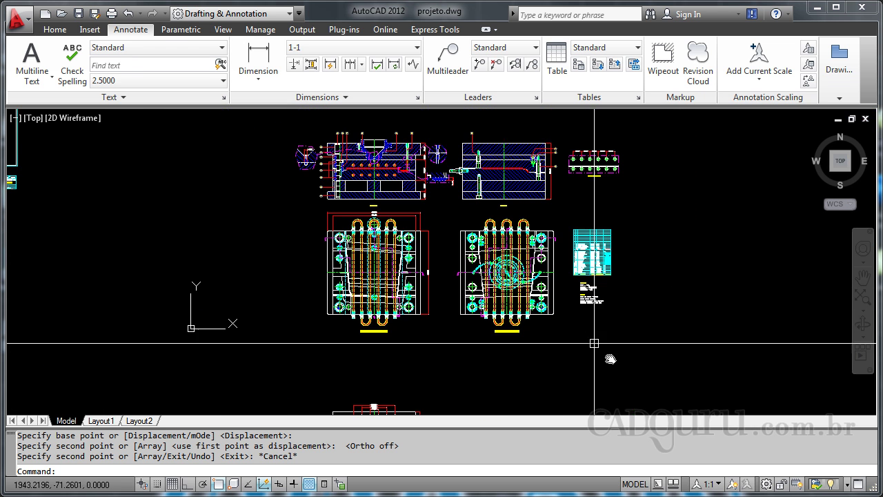
{"action": "middle_click_drag", "start_coordinate": [592, 345], "coordinate": [586, 284]}
{"action": "scroll", "coordinate": [475, 291], "scroll_direction": "up", "scroll_amount": 3}
{"action": "scroll", "coordinate": [475, 291], "scroll_direction": "up", "scroll_amount": 3}
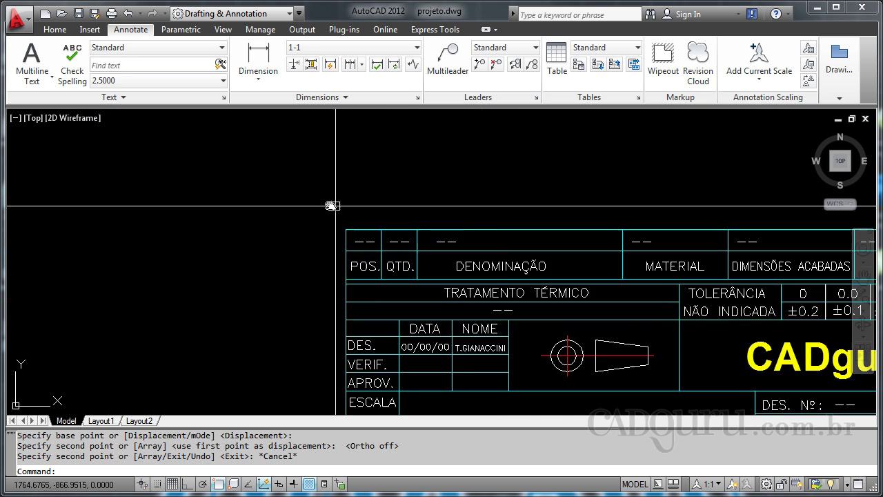
{"action": "scroll", "coordinate": [401, 249], "scroll_direction": "up", "scroll_amount": 1}
Enter 17 in the POS. cell and 04 in the QTD. cell.
{"action": "left_click", "coordinate": [414, 272]}
{"action": "double_click", "coordinate": [414, 272]}
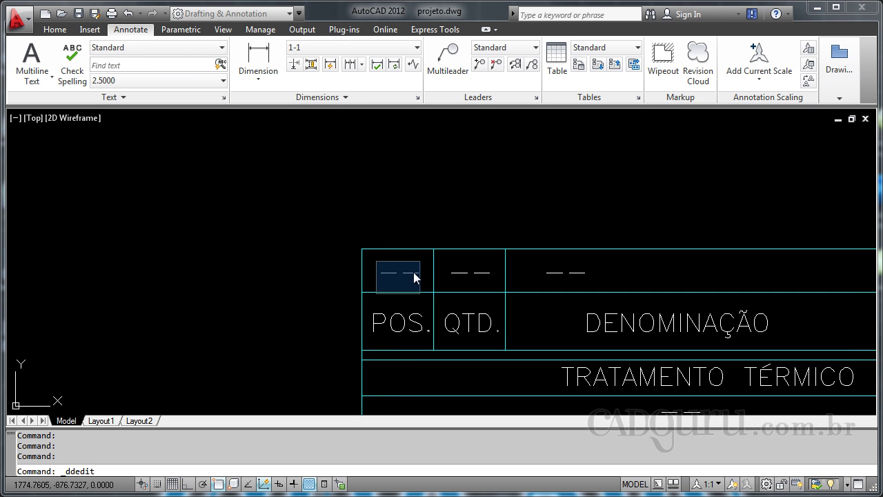
{"action": "type", "text": "17"}
{"action": "key", "text": "Return"}
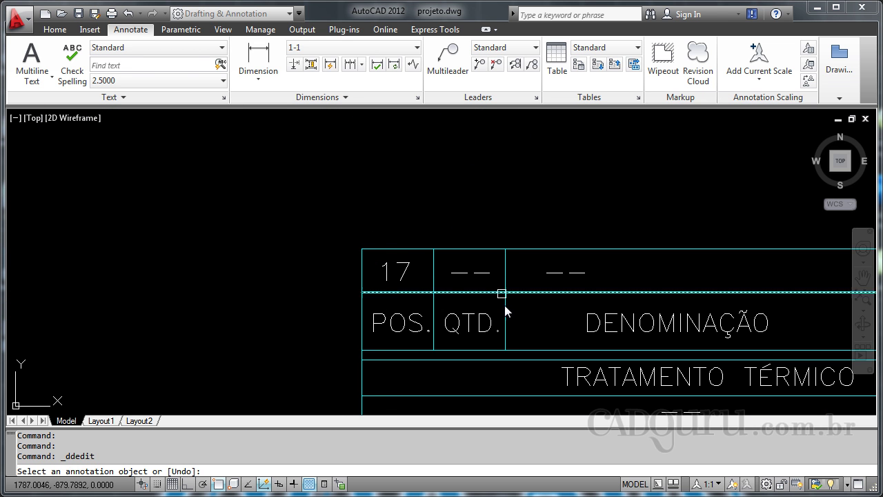
{"action": "left_click", "coordinate": [481, 275]}
{"action": "type", "text": "04"}
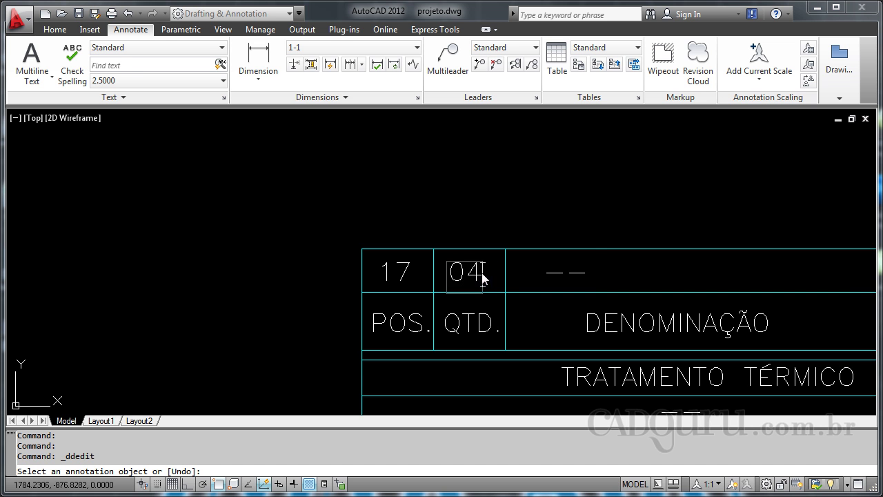
{"action": "key", "text": "Return"}
Set the DENOMINAÇÃO part name to PINO DE RETENÇÃO.
{"action": "middle_click_drag", "start_coordinate": [590, 259], "coordinate": [256, 241]}
{"action": "left_click", "coordinate": [235, 256]}
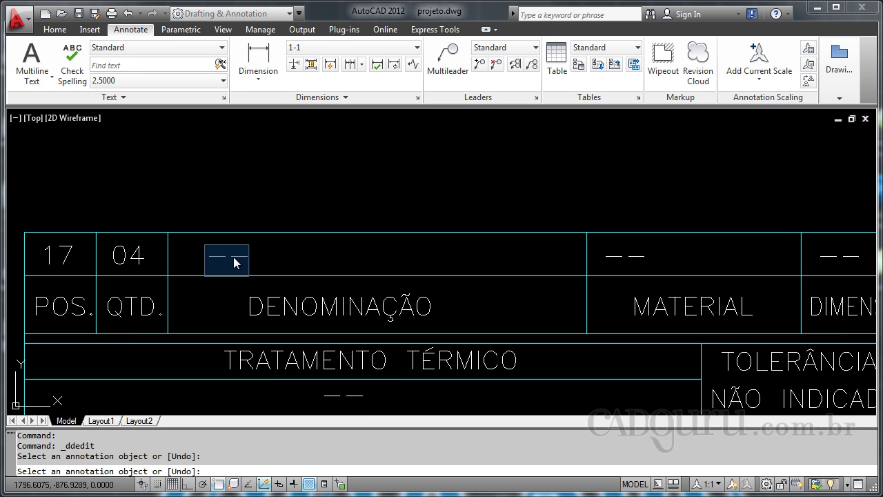
{"action": "type", "text": "pi"}
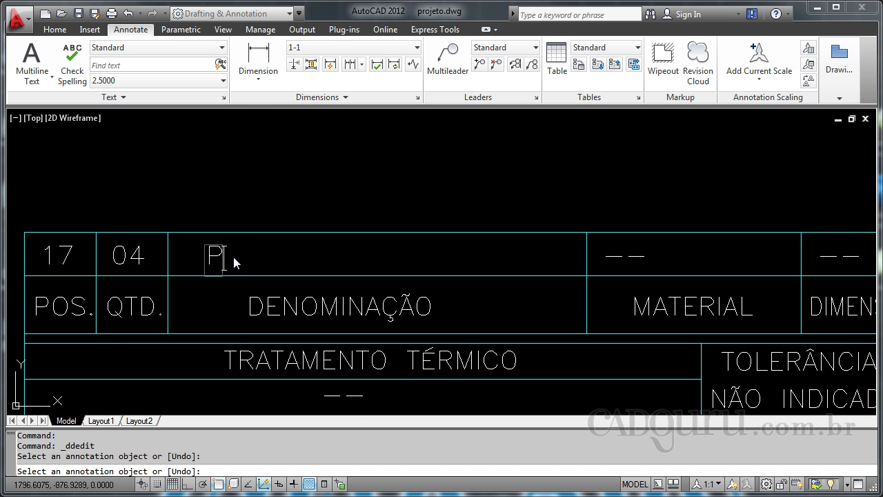
{"action": "type", "text": "NO DE RETENÇÃO"}
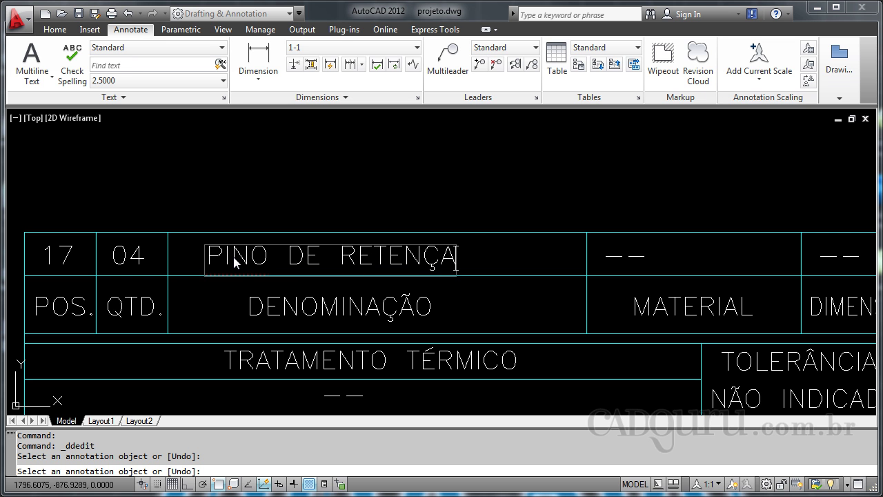
{"action": "left_click", "coordinate": [269, 197]}
Set the MATERIAL cell to AISI 01.
{"action": "middle_click_drag", "start_coordinate": [643, 267], "coordinate": [442, 307]}
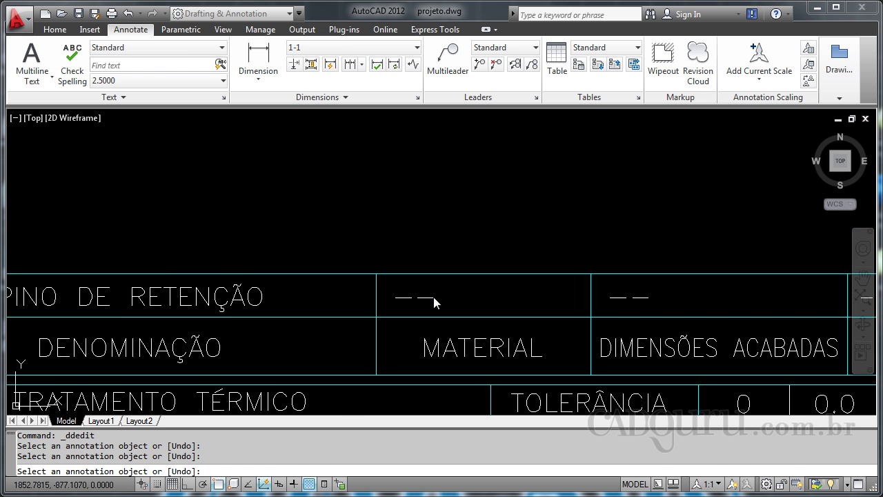
{"action": "left_click", "coordinate": [435, 296]}
{"action": "type", "text": "AISI 01"}
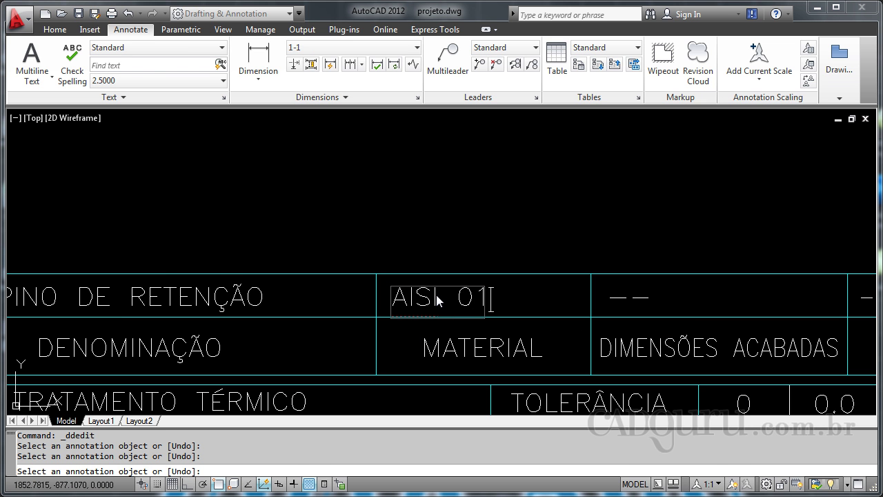
{"action": "left_click", "coordinate": [455, 229]}
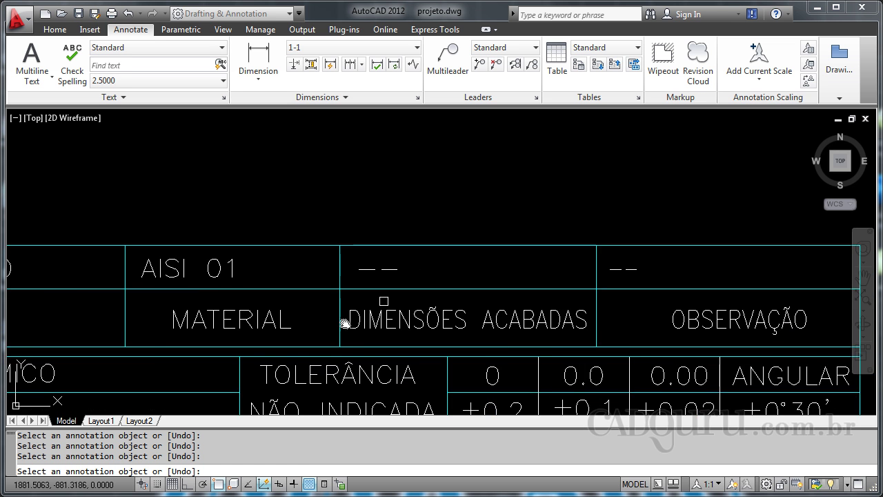
{"action": "mouse_move", "coordinate": [568, 297]}
{"action": "middle_mouse_down"}
{"action": "mouse_move", "coordinate": [421, 313]}
{"action": "mouse_move", "coordinate": [493, 292]}
{"action": "mouse_move", "coordinate": [413, 295]}
{"action": "mouse_move", "coordinate": [423, 323]}
{"action": "middle_mouse_up"}
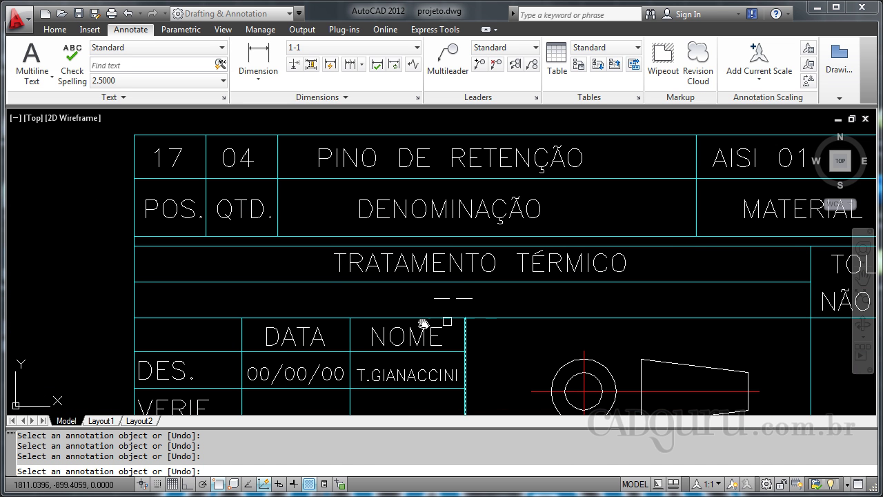
Enter 52-54 HRC as the heat treatment.
{"action": "left_click", "coordinate": [475, 299]}
{"action": "scroll", "coordinate": [510, 308], "scroll_direction": "up", "scroll_amount": 1}
{"action": "type", "text": "52"}
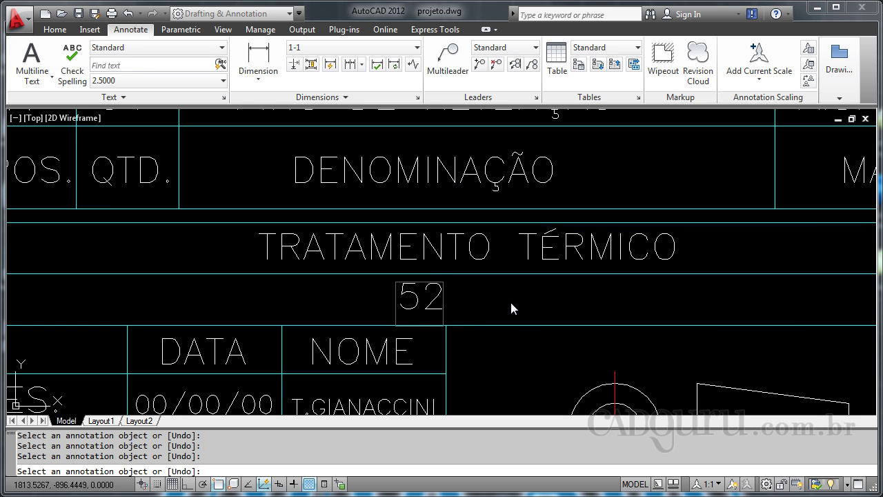
{"action": "type", "text": "-54 HRC"}
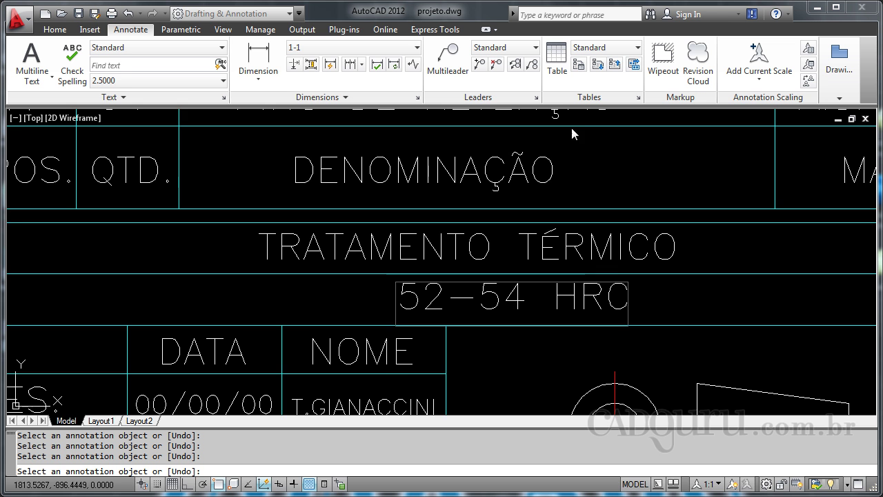
{"action": "scroll", "coordinate": [636, 285], "scroll_direction": "down", "scroll_amount": 1}
{"action": "scroll", "coordinate": [683, 321], "scroll_direction": "down", "scroll_amount": 1}
{"action": "scroll", "coordinate": [437, 299], "scroll_direction": "up", "scroll_amount": 1}
{"action": "middle_click_drag", "start_coordinate": [654, 255], "coordinate": [634, 232]}
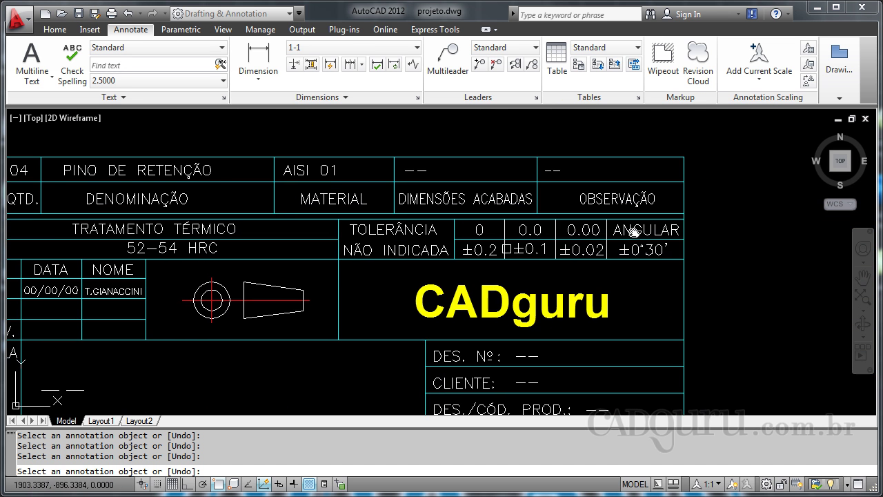
Change the designer's DATA from 00/00/00 to 07/03/12.
{"action": "middle_click_drag", "start_coordinate": [407, 298], "coordinate": [311, 235]}
{"action": "scroll", "coordinate": [311, 283], "scroll_direction": "up", "scroll_amount": 3}
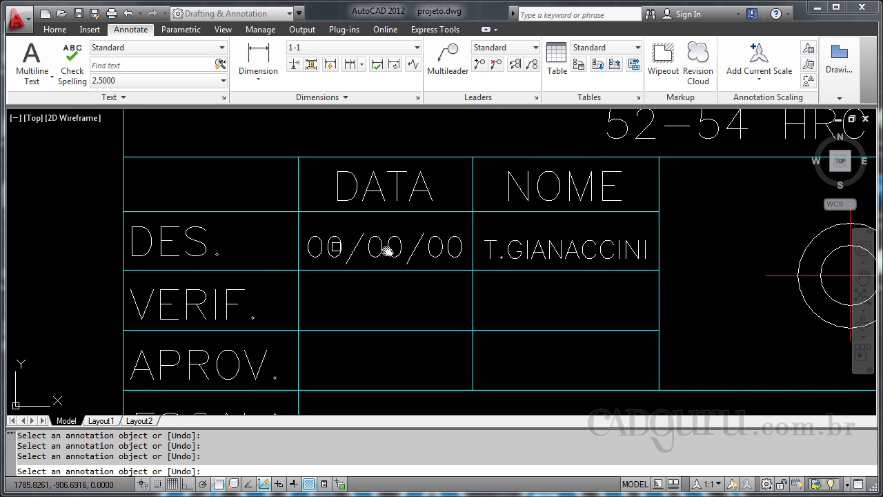
{"action": "middle_click_drag", "start_coordinate": [388, 250], "coordinate": [345, 280]}
{"action": "left_click", "coordinate": [371, 280]}
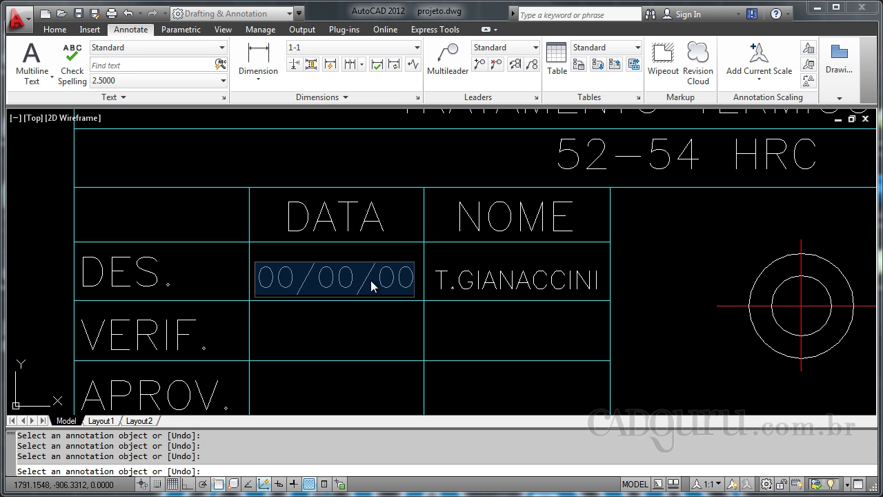
{"action": "type", "text": "07/"}
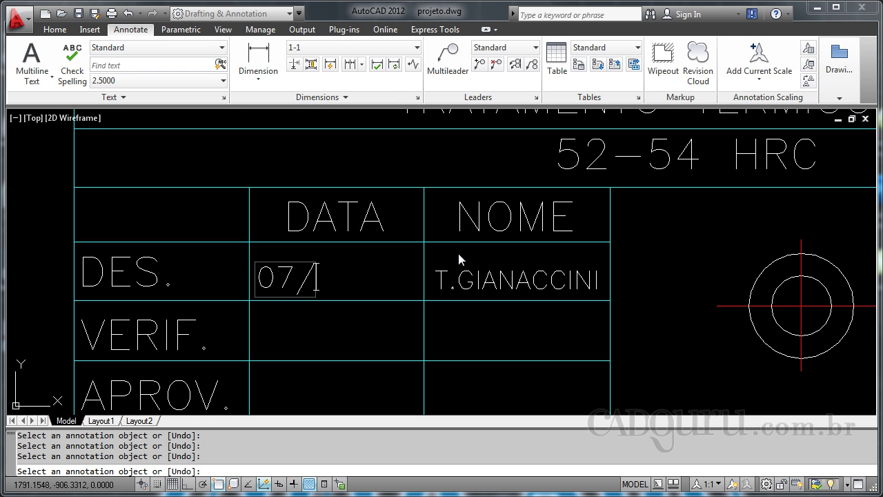
{"action": "type", "text": "03/12"}
{"action": "left_click", "coordinate": [523, 335]}
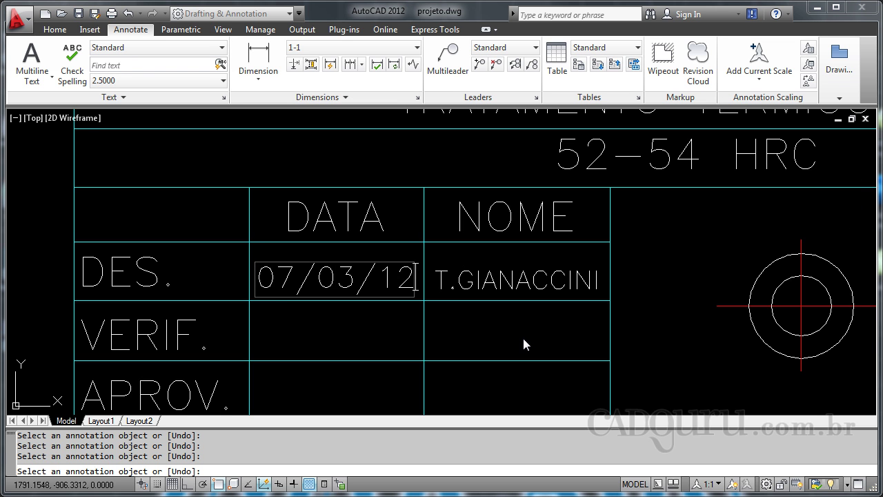
Set the ESCALA cell to 1:1.
{"action": "scroll", "coordinate": [449, 300], "scroll_direction": "down", "scroll_amount": 2}
{"action": "mouse_move", "coordinate": [556, 316]}
{"action": "middle_mouse_down"}
{"action": "mouse_move", "coordinate": [269, 343]}
{"action": "mouse_move", "coordinate": [529, 165]}
{"action": "middle_mouse_up"}
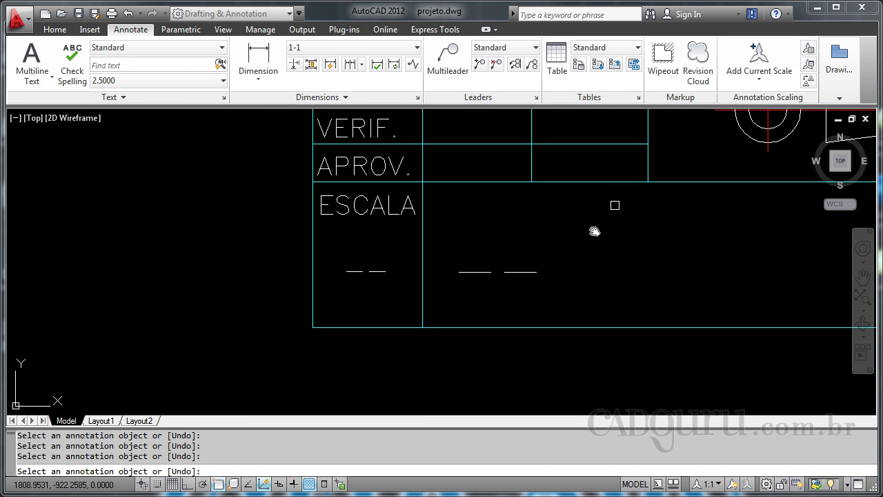
{"action": "scroll", "coordinate": [379, 272], "scroll_direction": "up", "scroll_amount": 2}
{"action": "left_click", "coordinate": [379, 272]}
{"action": "type", "text": "1"}
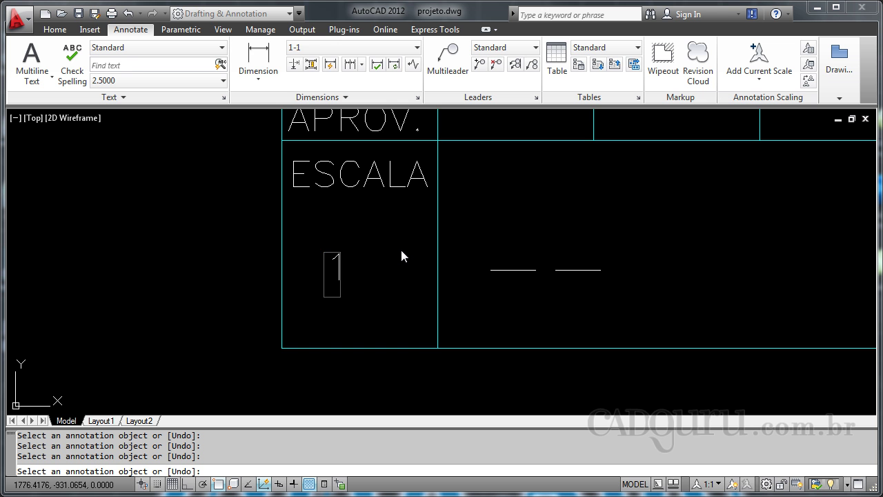
{"action": "type", "text": ":1"}
{"action": "key", "text": "Return"}
{"action": "scroll", "coordinate": [572, 234], "scroll_direction": "down", "scroll_amount": 3}
{"action": "left_click", "coordinate": [582, 246]}
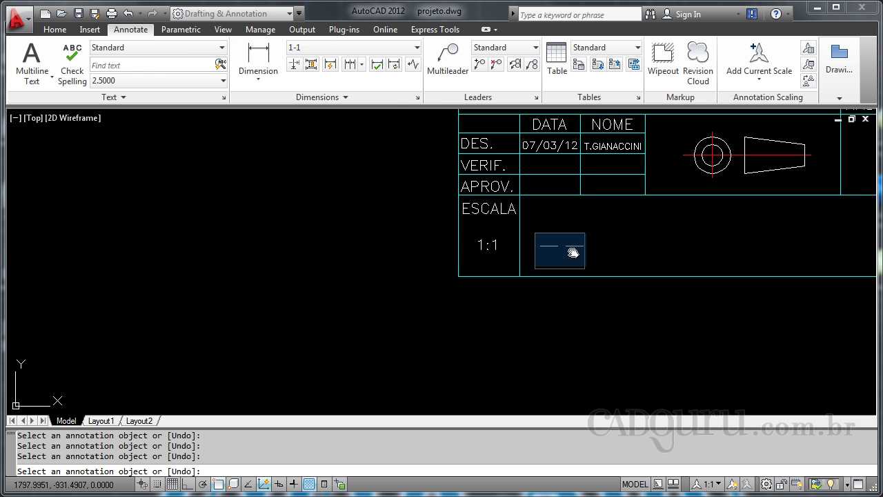
{"action": "mouse_move", "coordinate": [573, 252]}
{"action": "middle_mouse_down"}
{"action": "mouse_move", "coordinate": [517, 292]}
{"action": "mouse_move", "coordinate": [343, 340]}
{"action": "middle_mouse_up"}
Replace the title placeholder with MOLDE PROT. DO PAINEL.
{"action": "scroll", "coordinate": [517, 292], "scroll_direction": "up", "scroll_amount": 2}
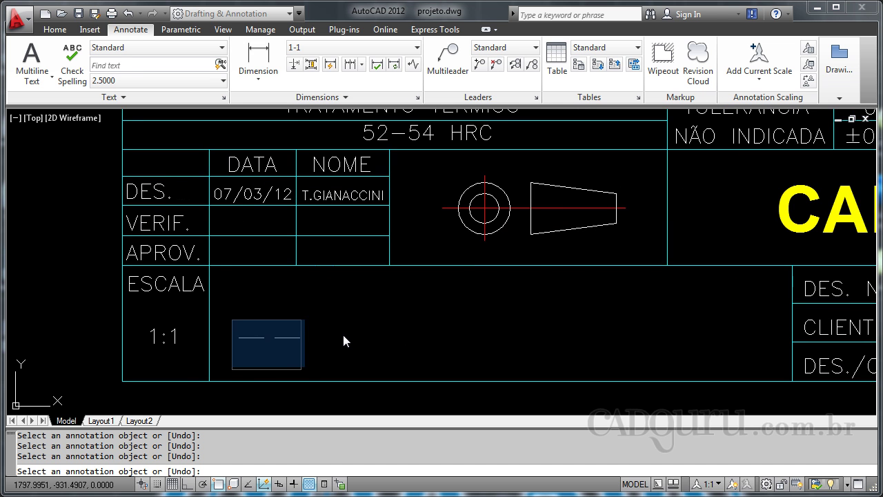
{"action": "type", "text": "MOLDE"}
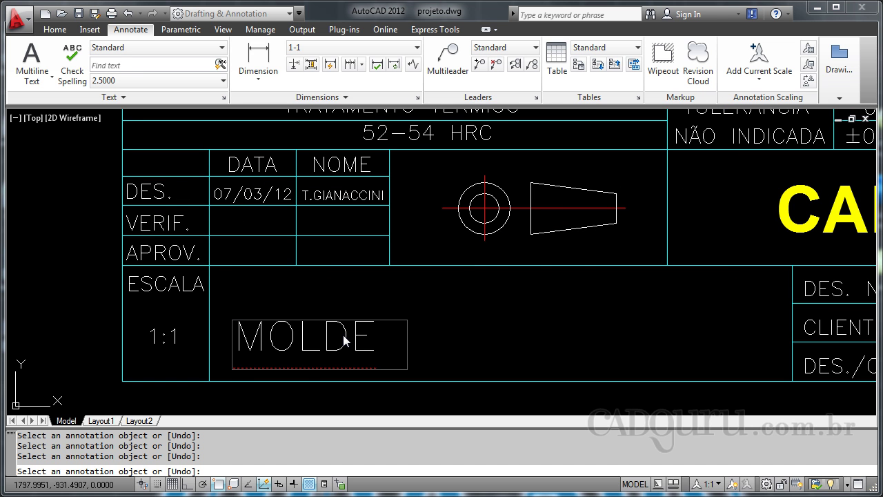
{"action": "type", "text": " PROT. "}
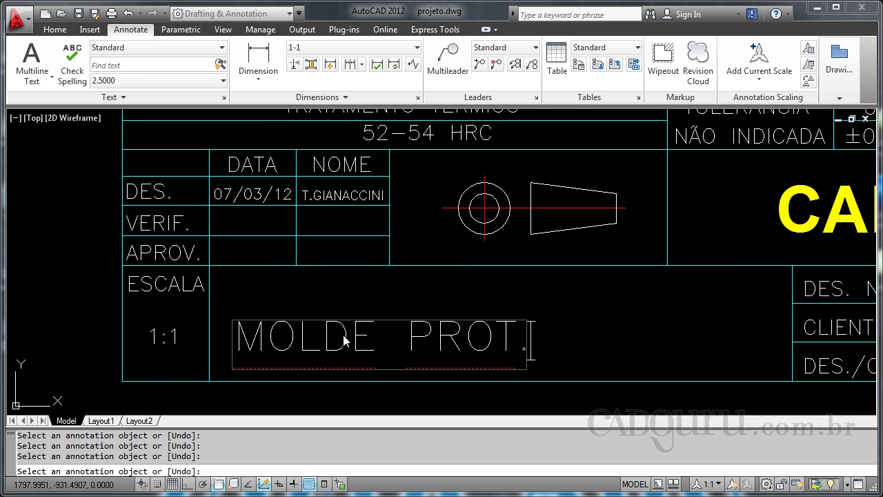
{"action": "type", "text": "DO PA"}
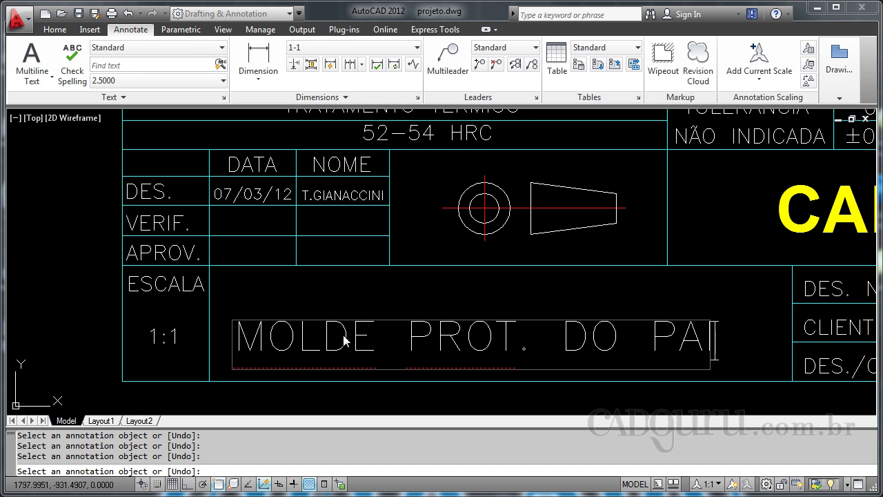
{"action": "type", "text": "INEL"}
{"action": "key", "text": "Escape"}
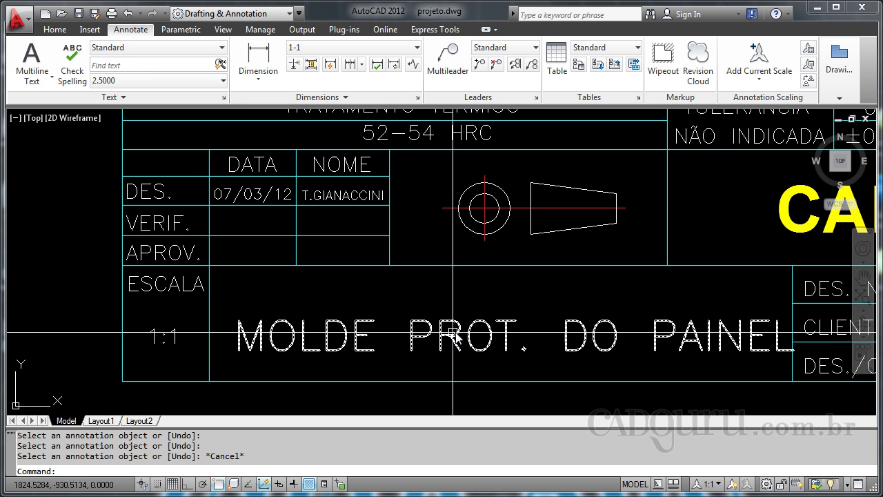
{"action": "middle_click_drag", "start_coordinate": [458, 338], "coordinate": [446, 301]}
Move the drawing title horizontally left with Ortho on so it fits its cell.
{"action": "type", "text": "m"}
{"action": "key", "text": "Return"}
{"action": "left_click", "coordinate": [486, 302]}
{"action": "left_click", "coordinate": [424, 291]}
{"action": "key", "text": "Return"}
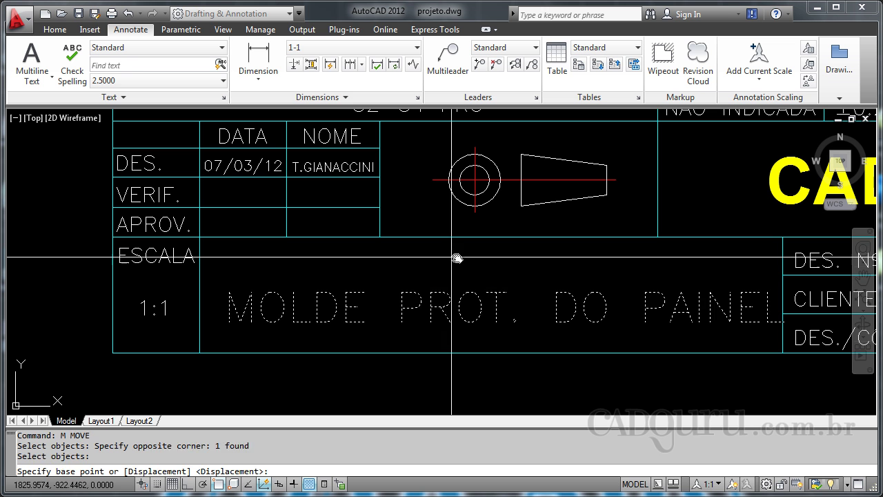
{"action": "left_click", "coordinate": [459, 258]}
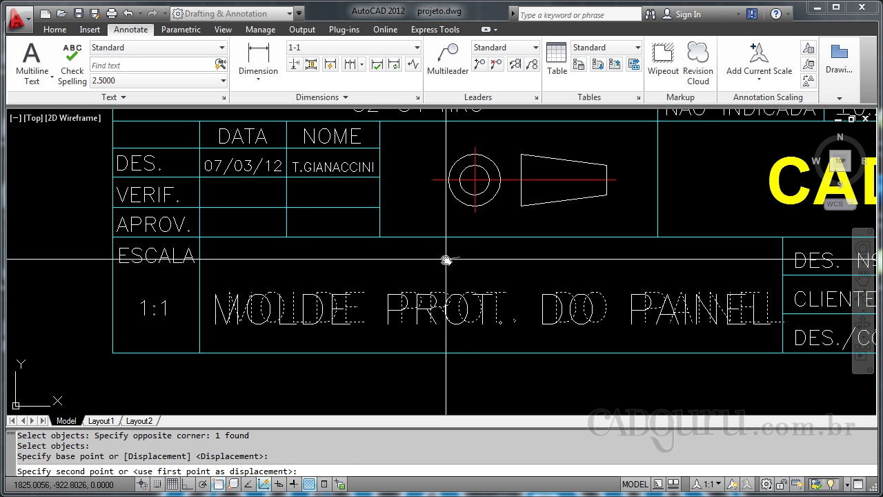
{"action": "key", "text": "F8"}
{"action": "left_click", "coordinate": [450, 256]}
{"action": "middle_click_drag", "start_coordinate": [451, 258], "coordinate": [188, 267]}
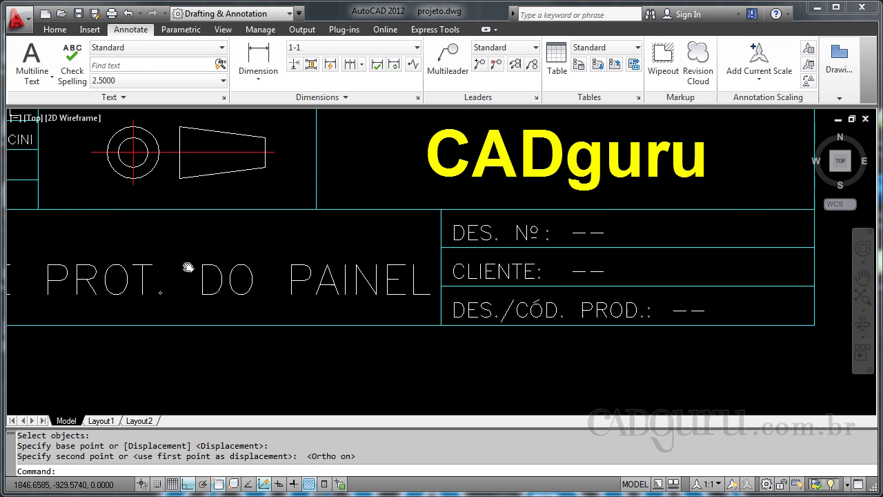
{"action": "scroll", "coordinate": [517, 262], "scroll_direction": "up", "scroll_amount": 2}
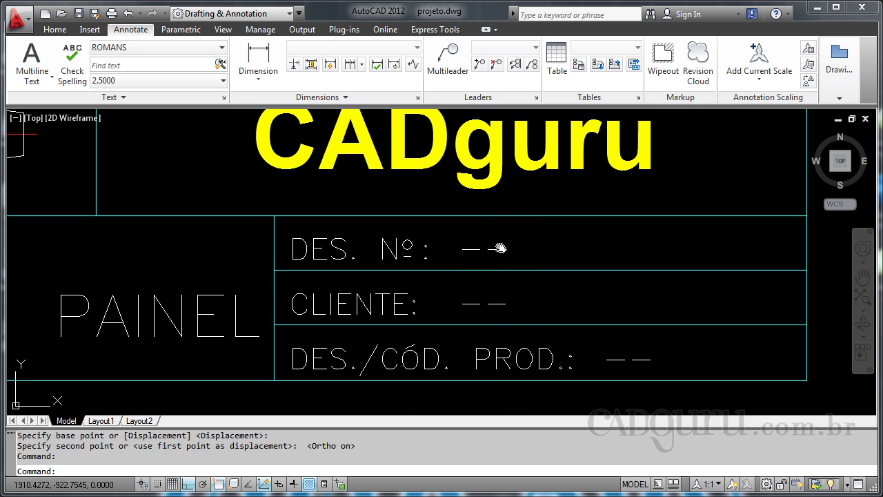
Set the DES. Nº drawing number to 000 and the CLIENTE to XXX.
{"action": "scroll", "coordinate": [504, 250], "scroll_direction": "up", "scroll_amount": 1}
{"action": "double_click", "coordinate": [507, 252]}
{"action": "type", "text": "0"}
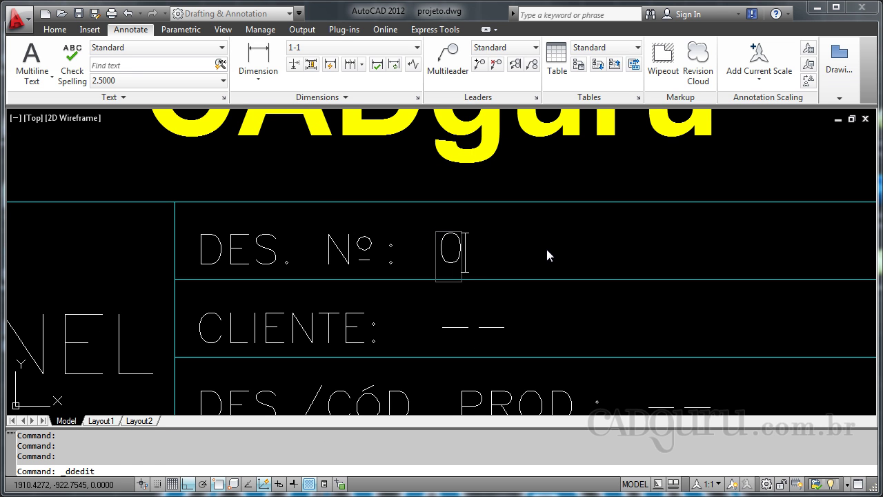
{"action": "type", "text": "00"}
{"action": "key", "text": "Return"}
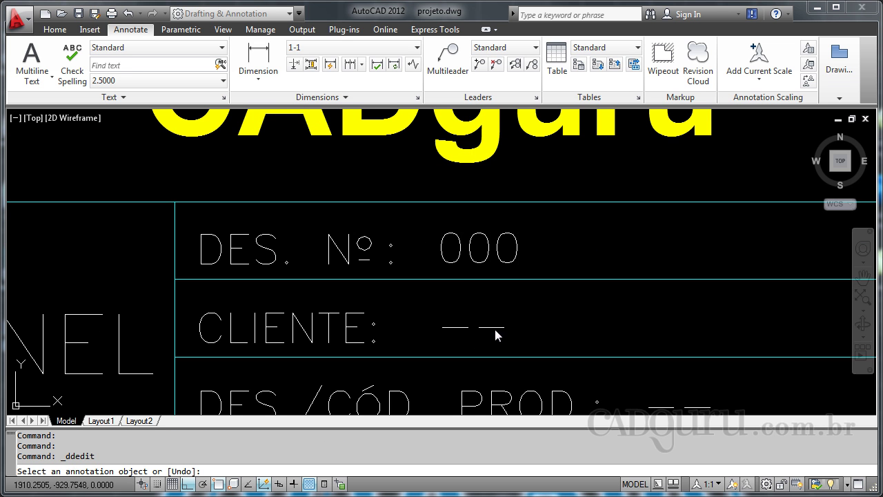
{"action": "left_click", "coordinate": [492, 330]}
{"action": "middle_click_drag", "start_coordinate": [623, 320], "coordinate": [608, 325]}
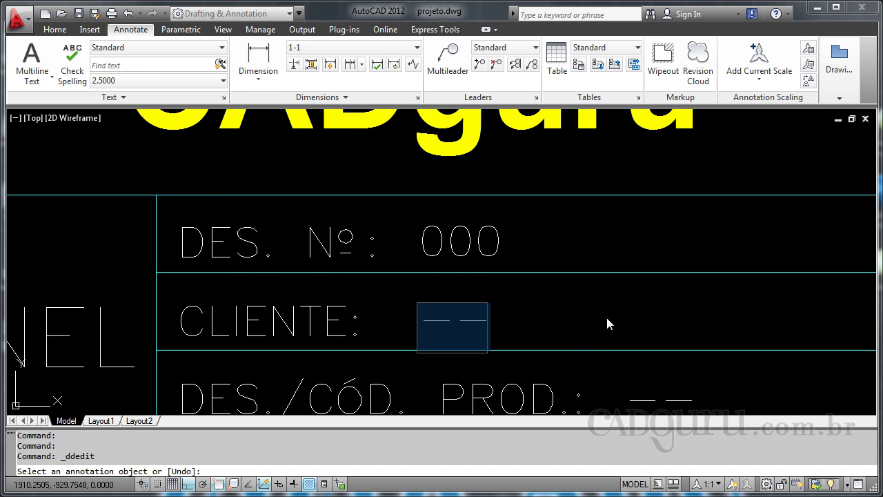
{"action": "type", "text": "XXX"}
{"action": "key", "text": "Return"}
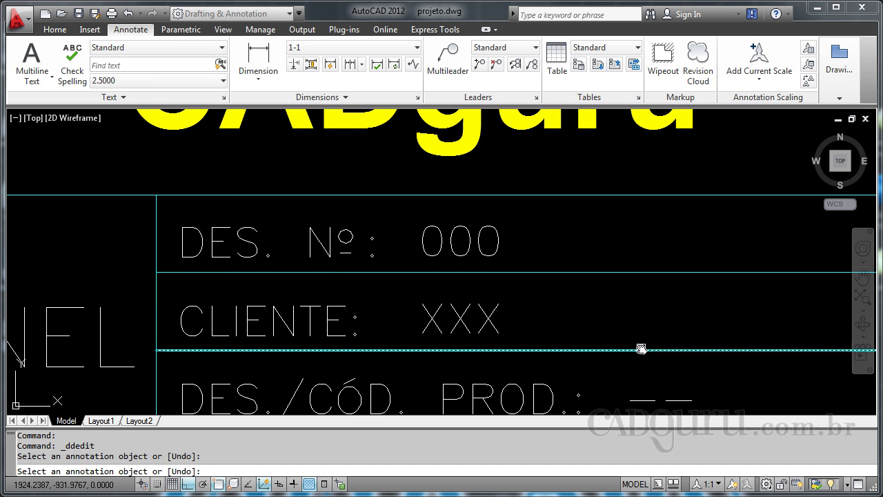
Enter 111 as the DES./CÓD. PROD. code and view the finished title block.
{"action": "mouse_move", "coordinate": [641, 348]}
{"action": "middle_mouse_down"}
{"action": "mouse_move", "coordinate": [527, 241]}
{"action": "mouse_move", "coordinate": [479, 276]}
{"action": "middle_mouse_up"}
{"action": "left_click", "coordinate": [518, 304]}
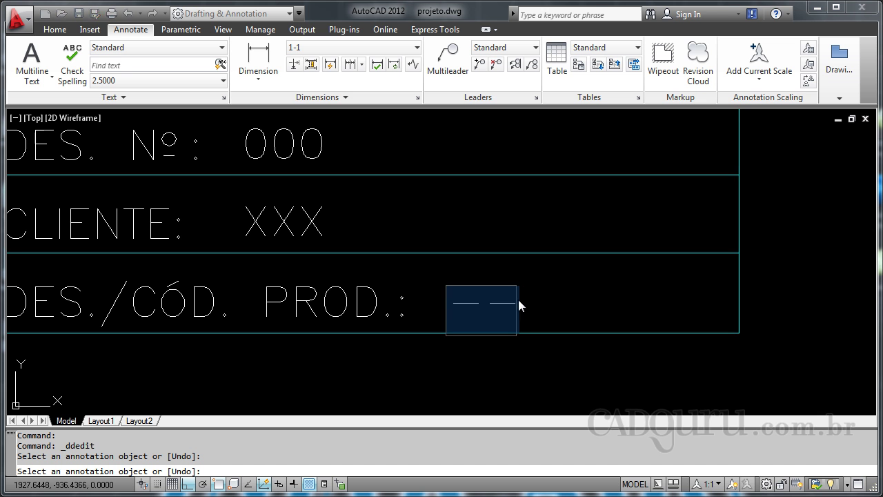
{"action": "type", "text": "111"}
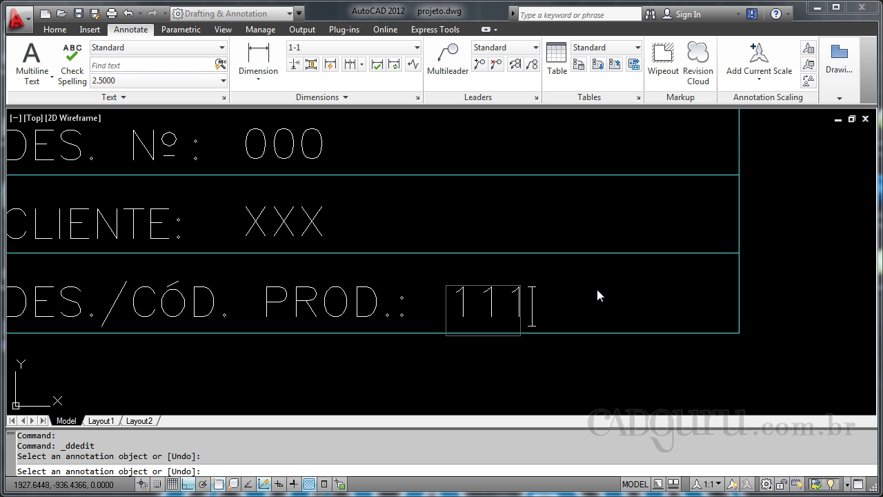
{"action": "key", "text": "Return"}
{"action": "key", "text": "Escape"}
{"action": "scroll", "coordinate": [585, 243], "scroll_direction": "down", "scroll_amount": 5}
{"action": "mouse_move", "coordinate": [322, 239]}
{"action": "middle_mouse_down"}
{"action": "mouse_move", "coordinate": [363, 329]}
{"action": "mouse_move", "coordinate": [421, 360]}
{"action": "middle_mouse_up"}
{"action": "middle_click_drag", "start_coordinate": [436, 177], "coordinate": [451, 166]}
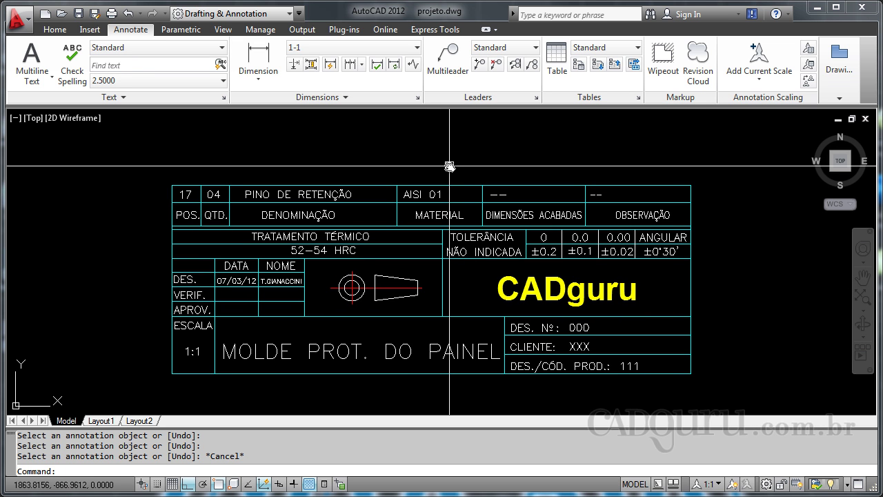